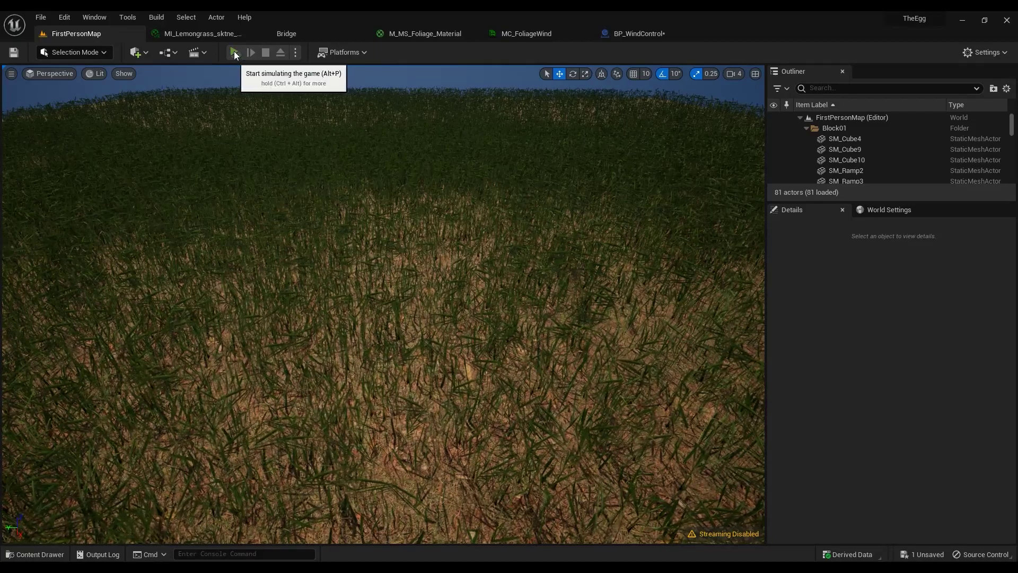
# Play-test the level, stop it, and look around over the grass field
pyautogui.click(234, 53)
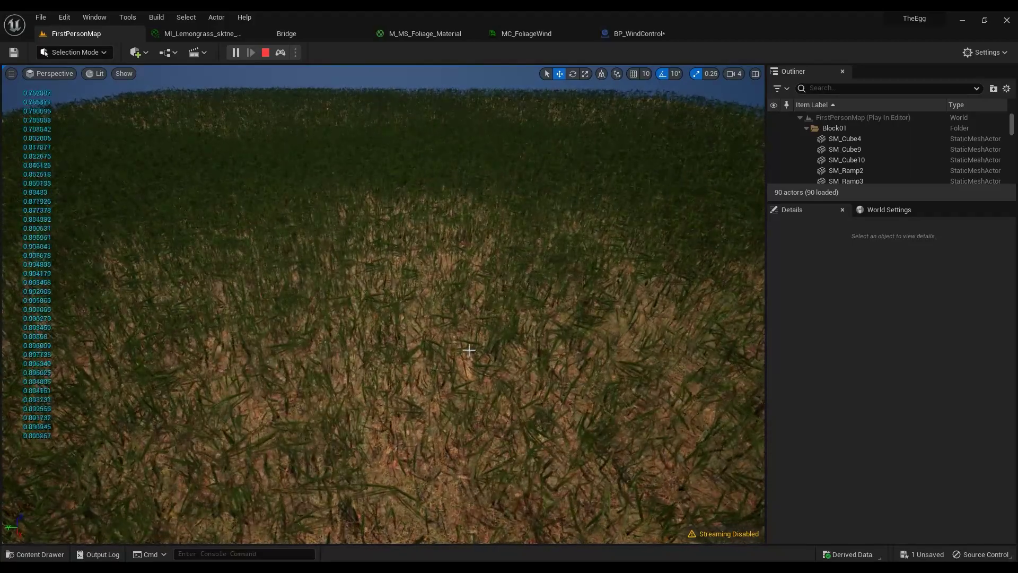
pyautogui.press('Escape')
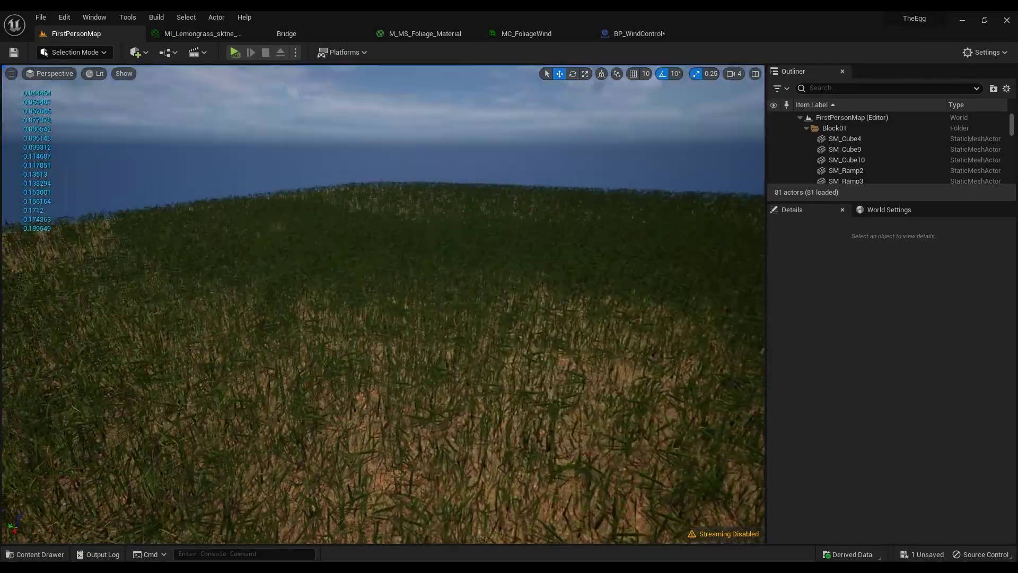
pyautogui.moveTo(423, 334); pyautogui.dragTo(418, 360, button='right')
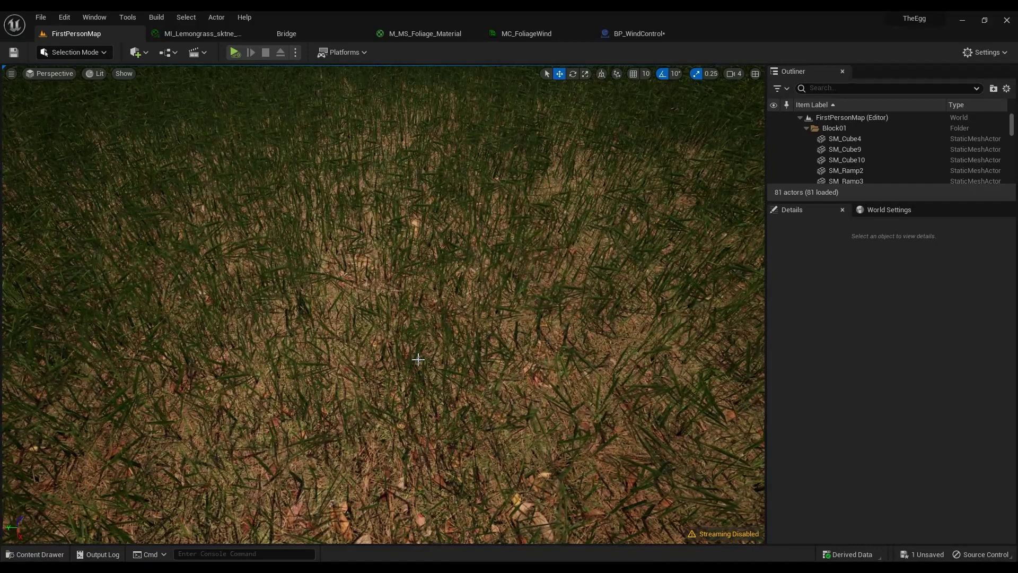
# Glance at the Bridge library, then tilt the FirstPersonMap view up to frame field and horizon
pyautogui.click(296, 33)
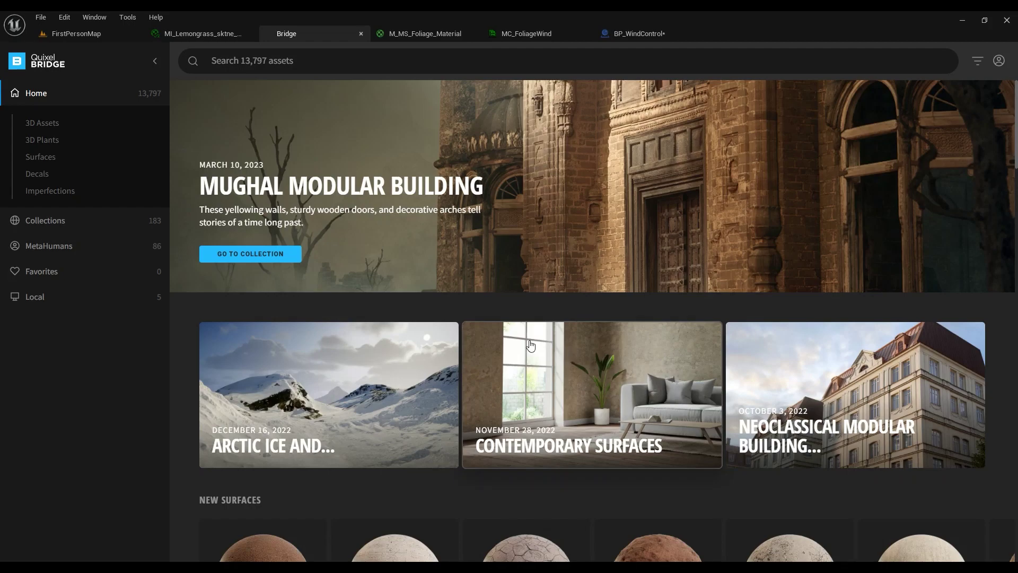
pyautogui.click(77, 33)
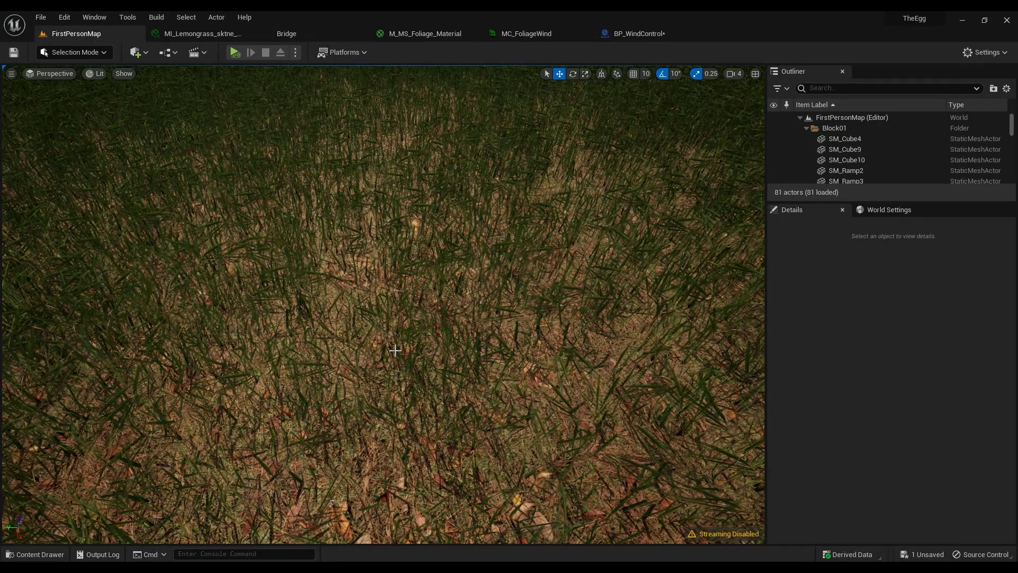
pyautogui.moveTo(418, 256); pyautogui.dragTo(432, 316, button='right')
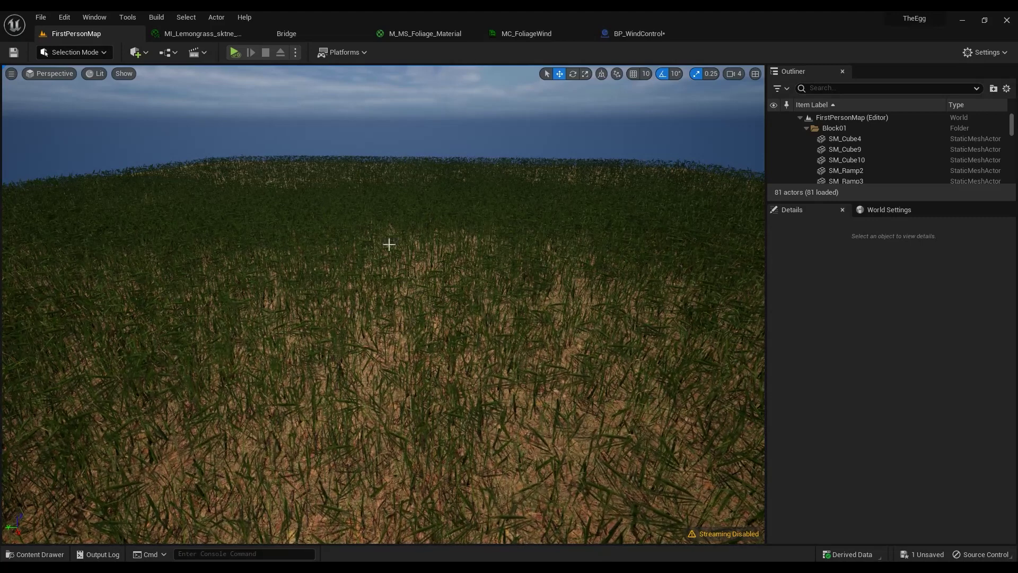
pyautogui.click(424, 34)
# Open M_MS_Foliage_Material, the parent material of the MI_Lemongrass instance
pyautogui.click(557, 34)
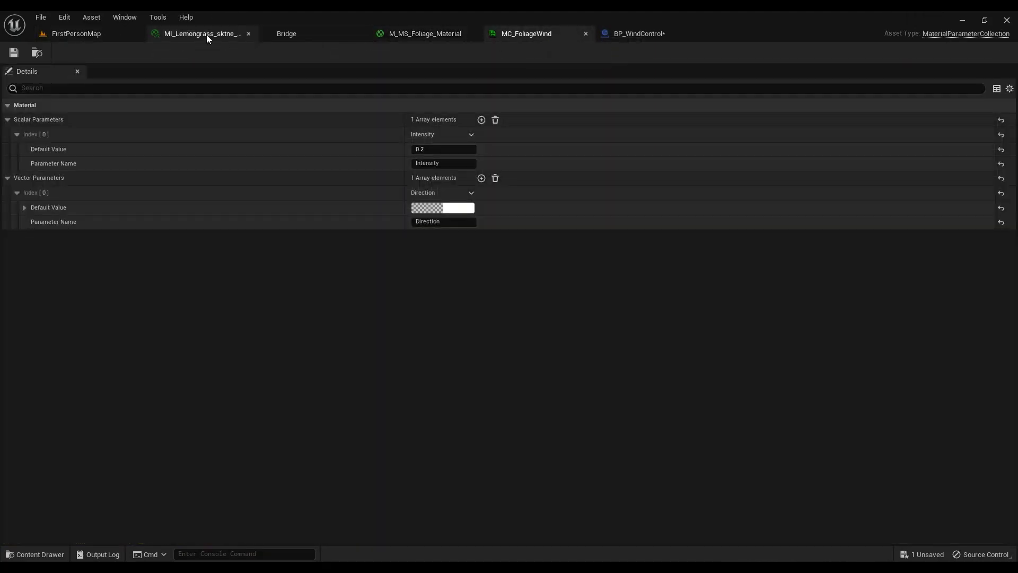
pyautogui.click(204, 34)
pyautogui.scroll(-5, 398, 272)
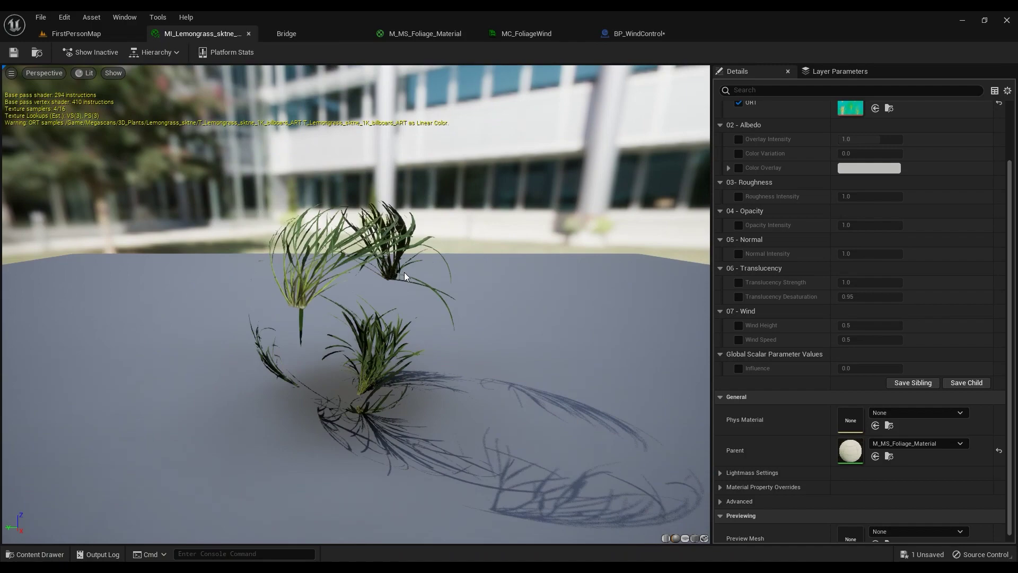
pyautogui.click(77, 34)
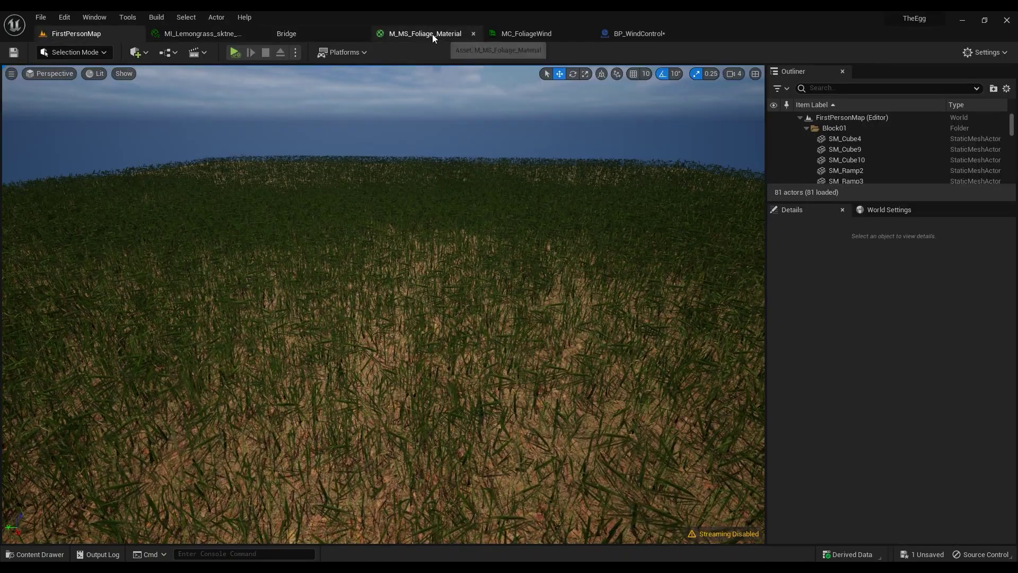
pyautogui.click(198, 35)
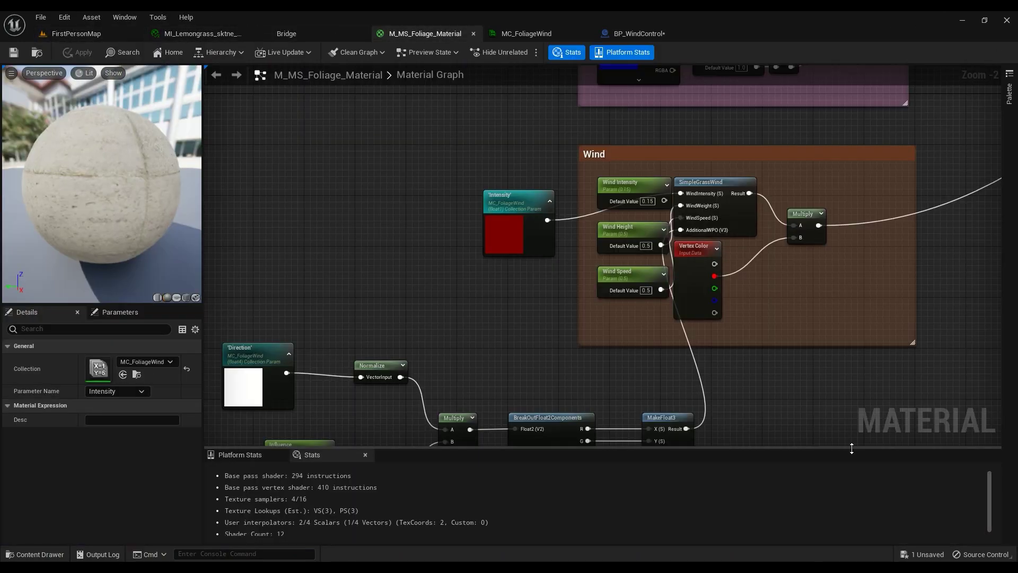
pyautogui.doubleClick(850, 450)
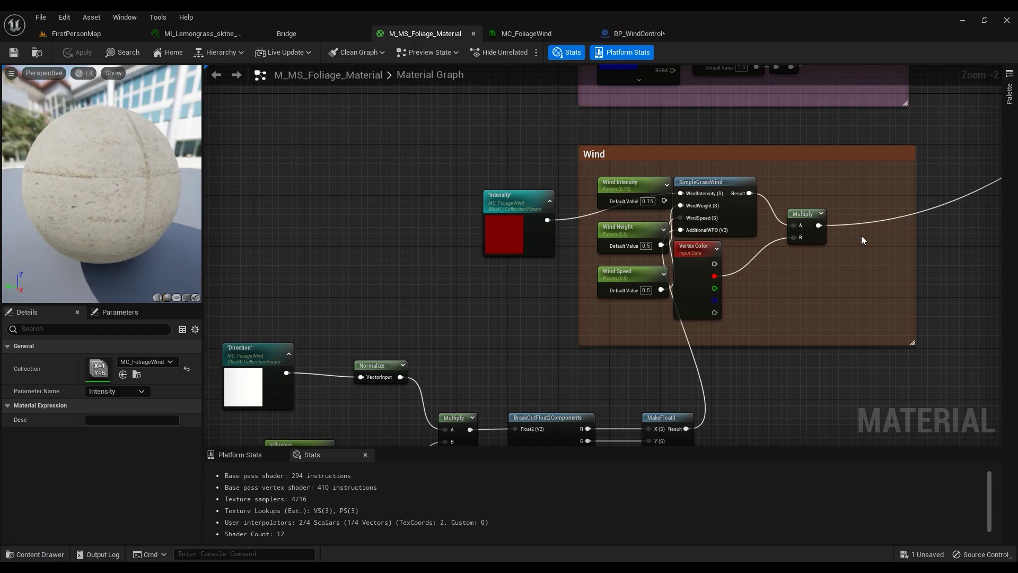
# Marquee-select the Wind comment group, drag it lower in the graph, and return to FirstPersonMap
pyautogui.moveTo(861, 235); pyautogui.dragTo(618, 245, button='right')
pyautogui.scroll(-3, 636, 244)
pyautogui.moveTo(761, 175); pyautogui.dragTo(310, 418)
pyautogui.moveTo(754, 225); pyautogui.dragTo(710, 233, button='right')
pyautogui.moveTo(646, 217); pyautogui.dragTo(675, 288)
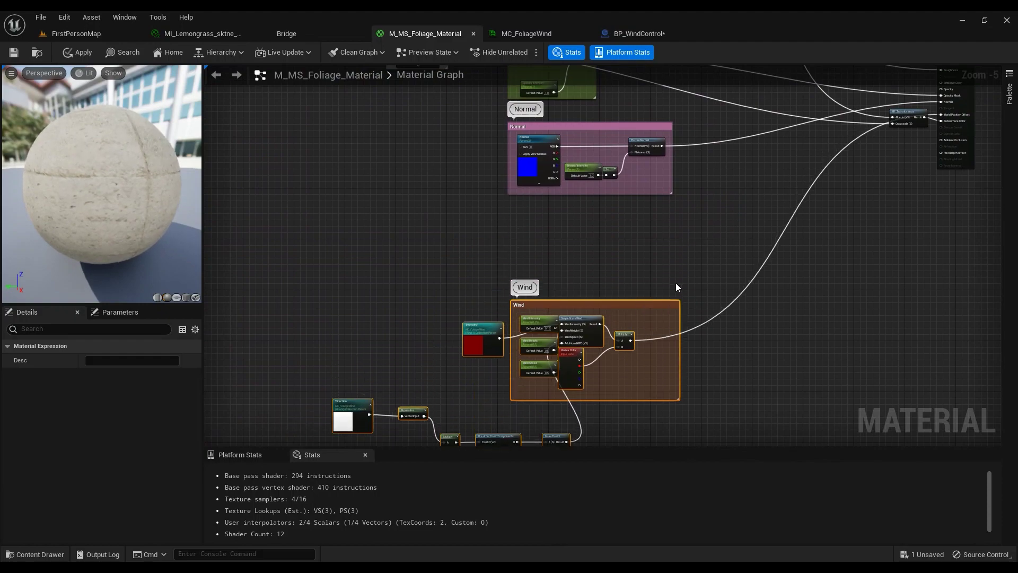
pyautogui.moveTo(675, 287); pyautogui.dragTo(702, 171, button='right')
pyautogui.scroll(2, 539, 267)
pyautogui.click(536, 279)
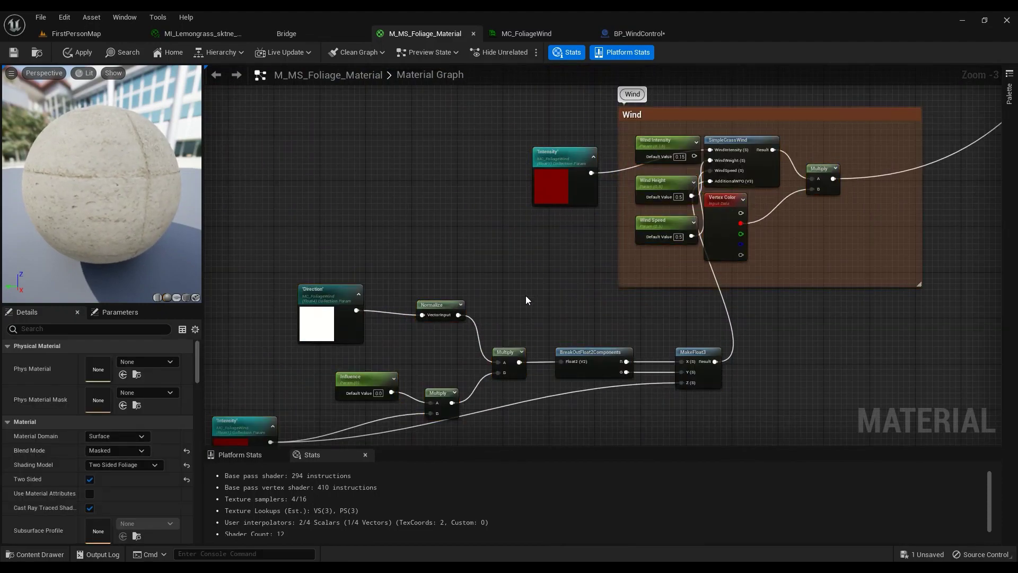
pyautogui.scroll(-3, 561, 314)
pyautogui.click(76, 34)
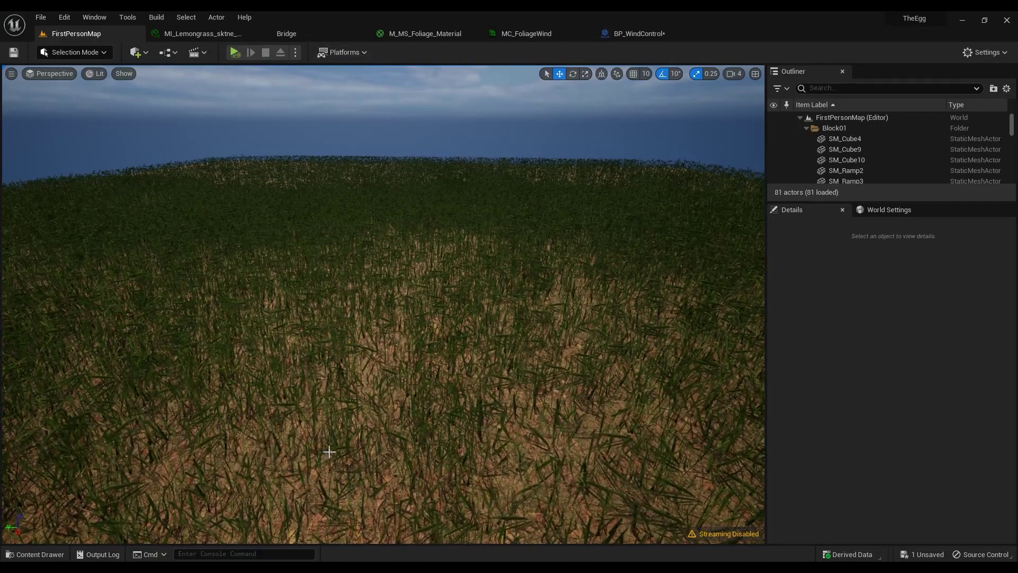
# Browse the Content Drawer to the StarterContent > Materials folder
pyautogui.click(40, 557)
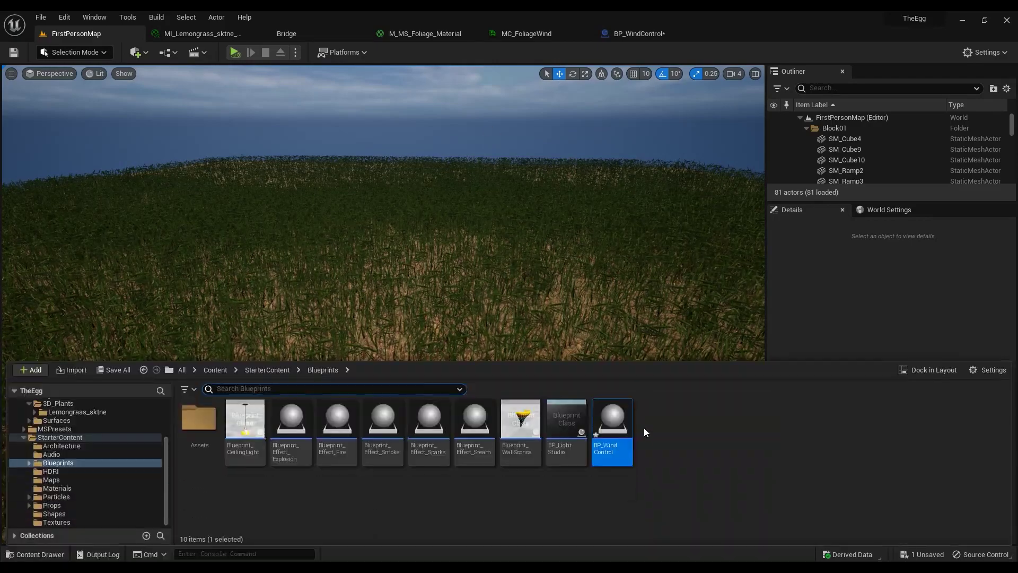
pyautogui.rightClick(663, 426)
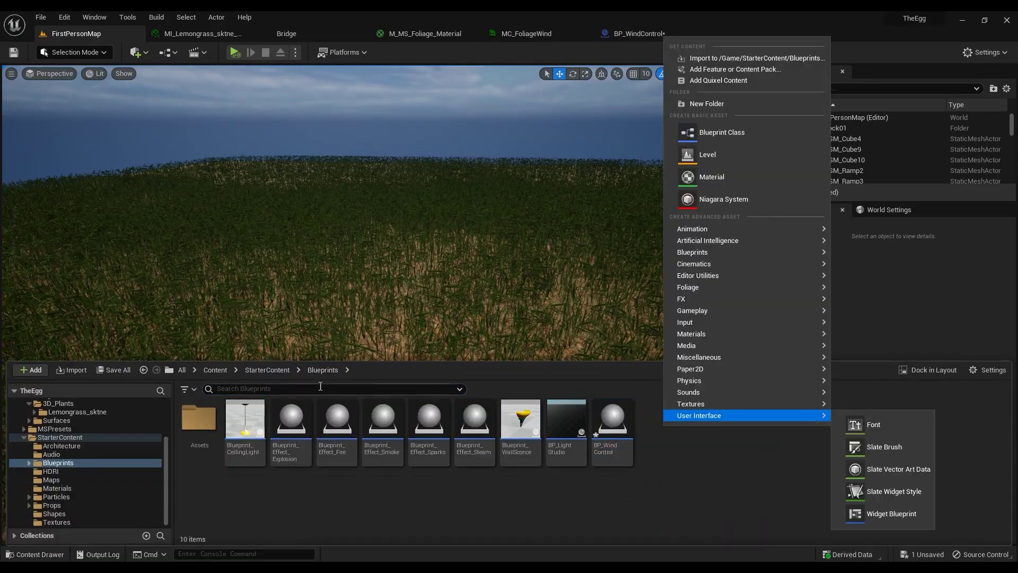
pyautogui.click(265, 370)
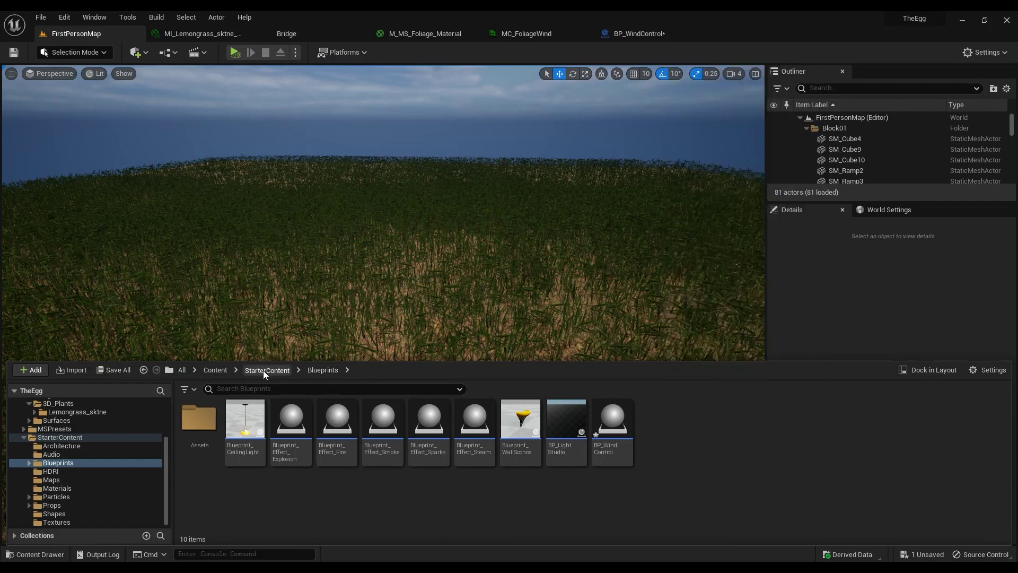
pyautogui.click(266, 369)
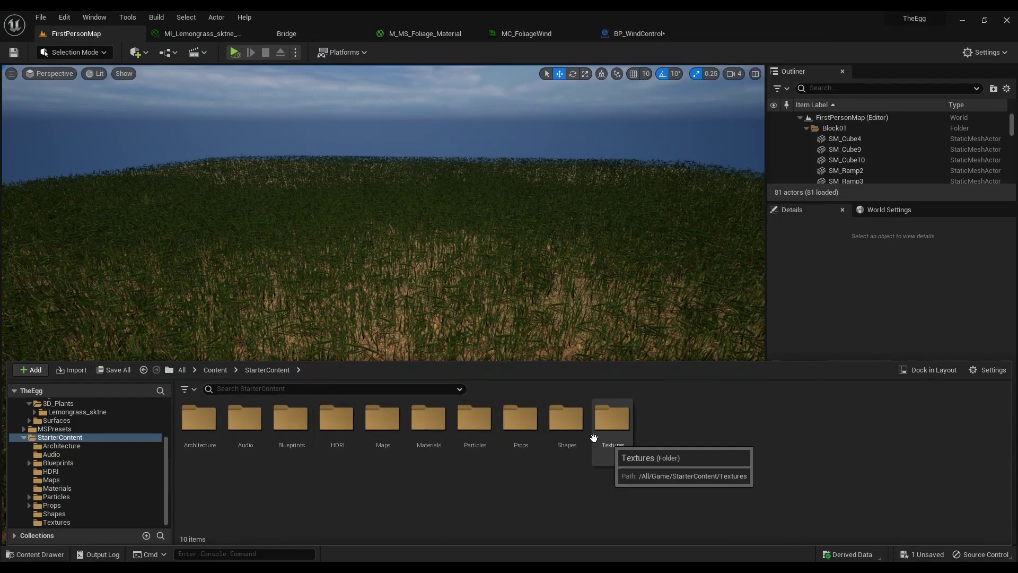
pyautogui.click(428, 429)
pyautogui.doubleClick(428, 430)
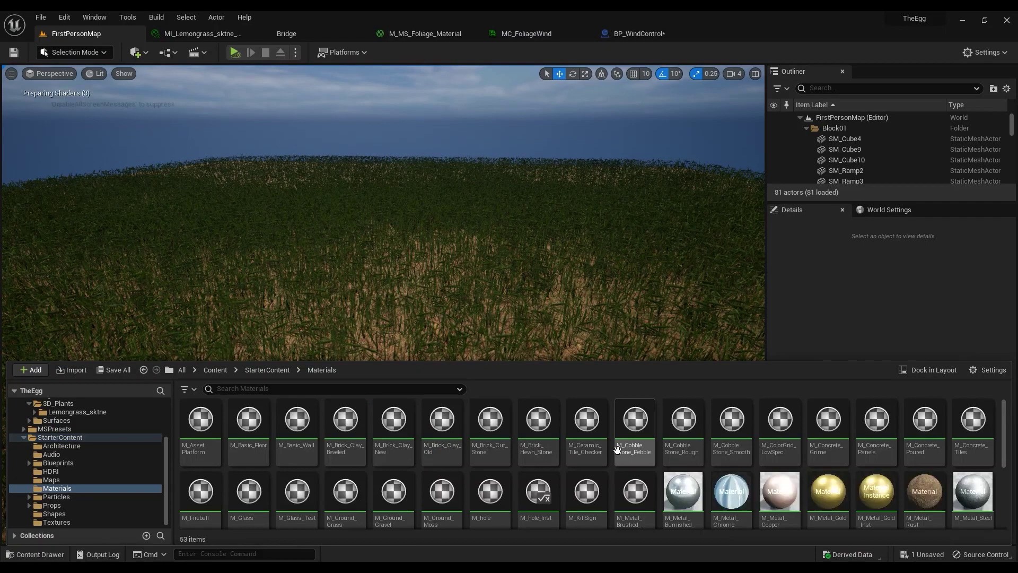
pyautogui.scroll(-3, 714, 506)
# Look at the Material Parameter Collection option without creating one, then bring up the MC_FoliageWind tab
pyautogui.rightClick(713, 506)
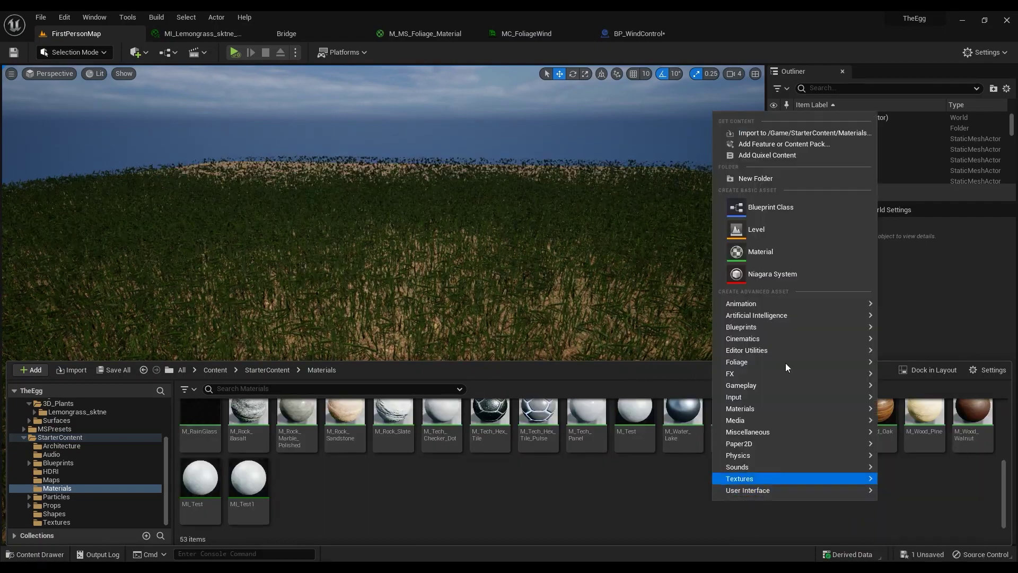
pyautogui.moveTo(748, 409)
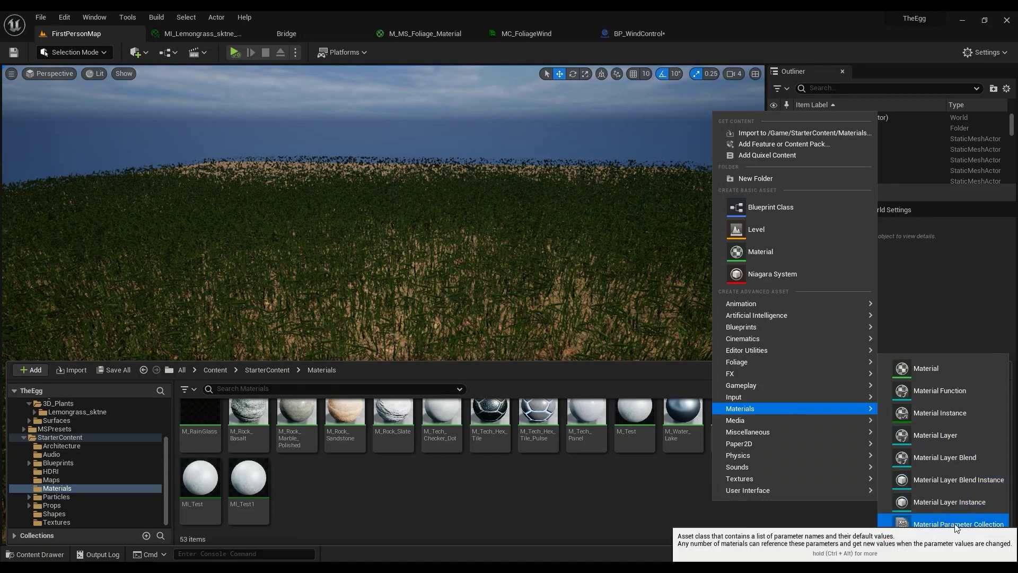
pyautogui.click(444, 72)
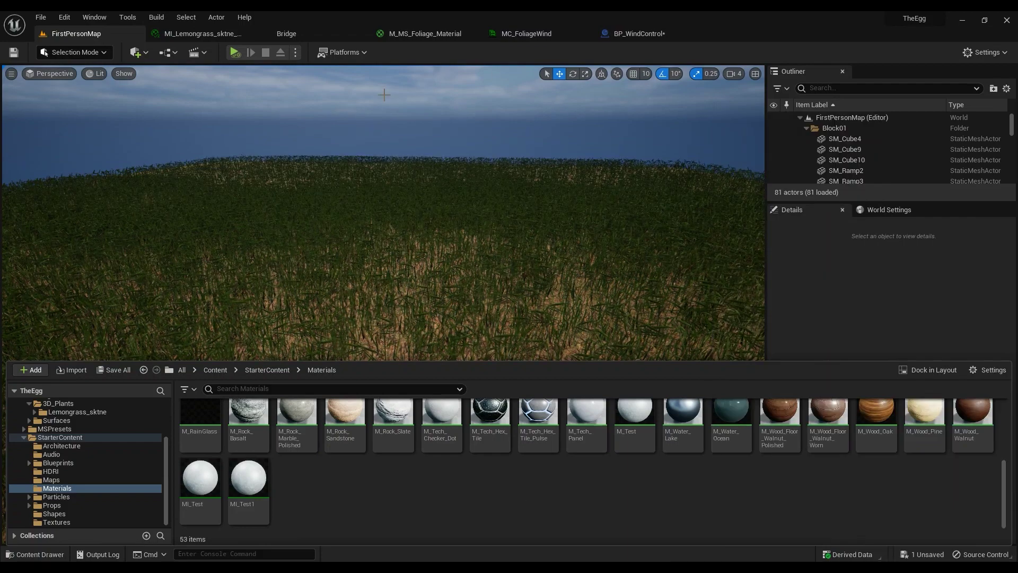
pyautogui.click(413, 35)
pyautogui.click(536, 36)
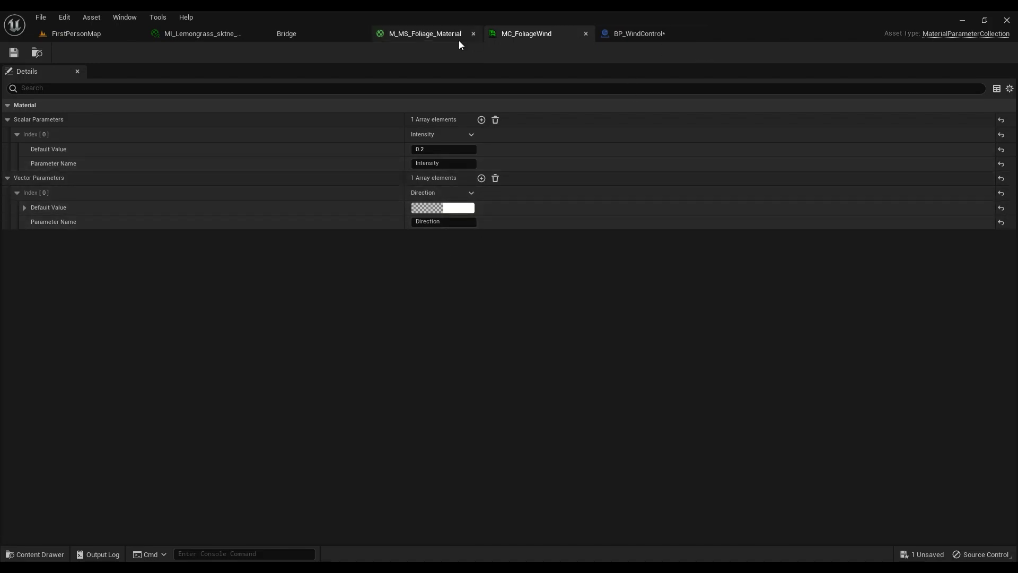
# Review MC_FoliageWind's Intensity 0.2 and Direction parameters, then settle on the M_MS_Foliage_Material graph
pyautogui.click(424, 34)
pyautogui.click(555, 30)
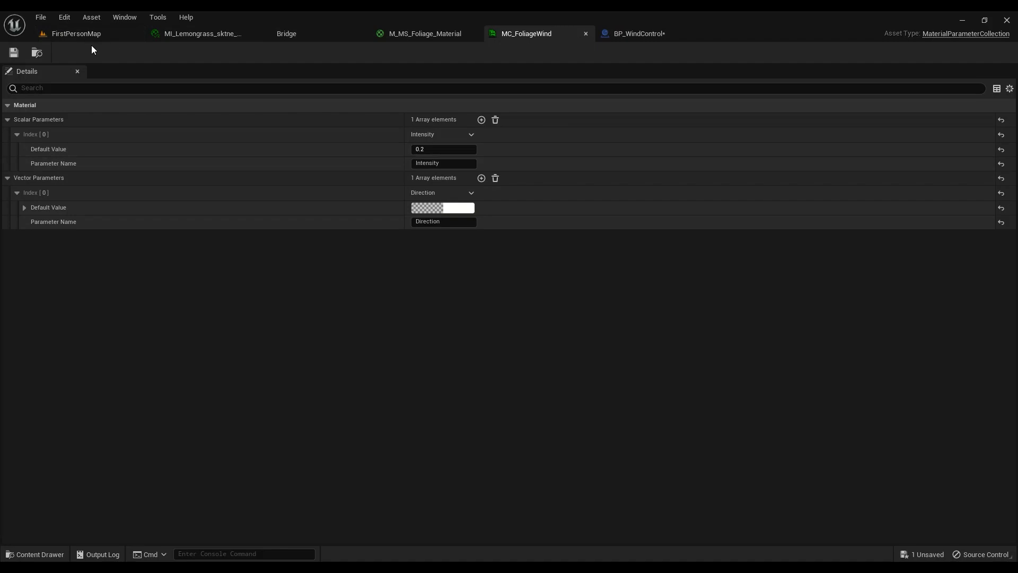
pyautogui.click(82, 34)
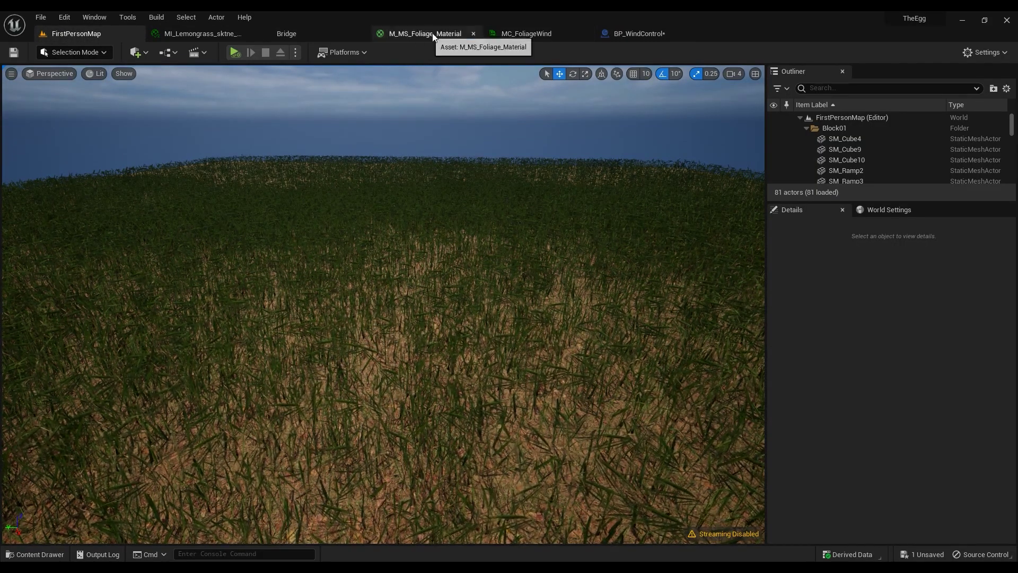
pyautogui.click(402, 33)
pyautogui.click(527, 34)
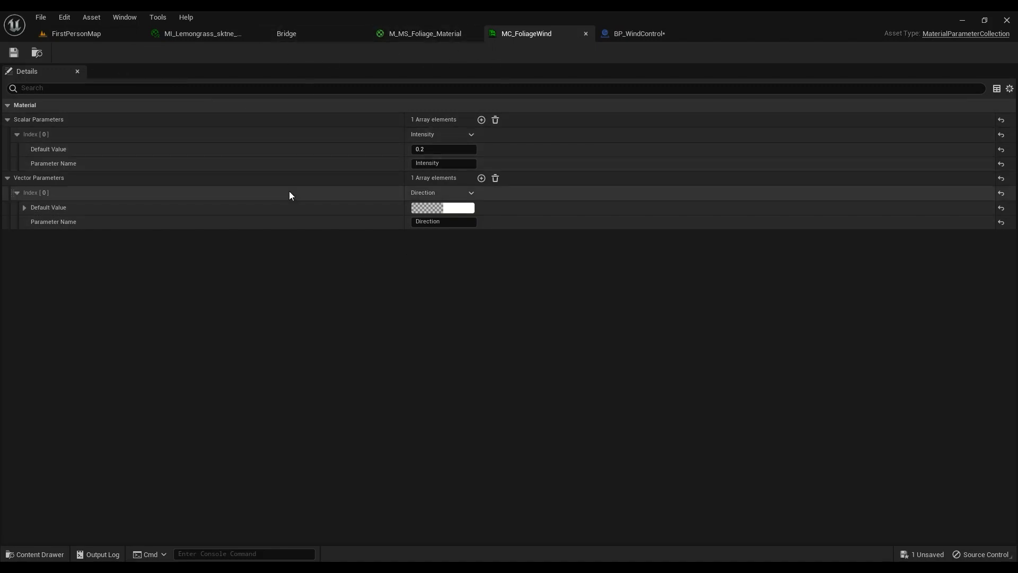
pyautogui.click(423, 35)
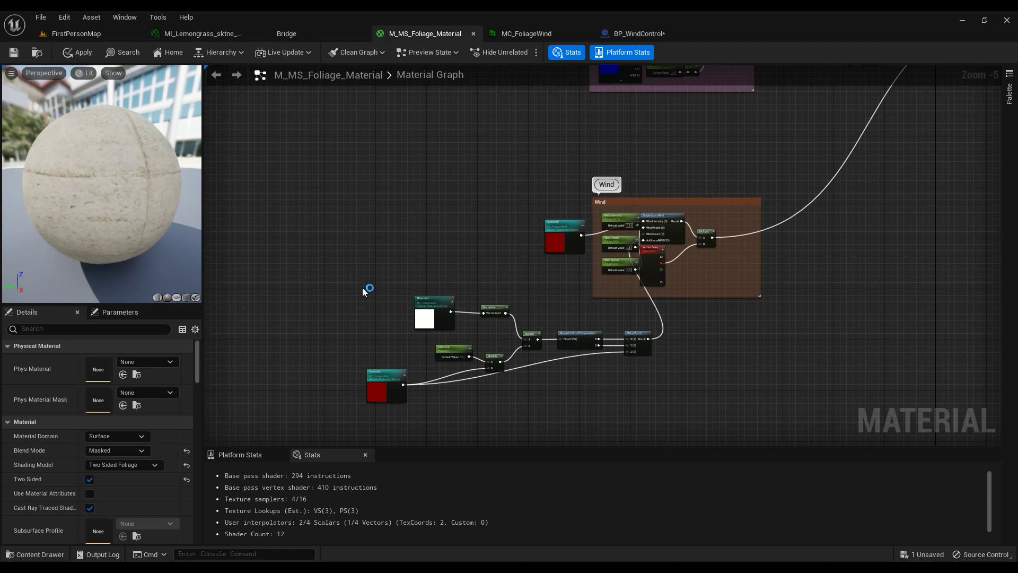
# Pan to the Wind group, search nodes for 'simple', and delete a stray Multiply node
pyautogui.scroll(3, 424, 122)
pyautogui.moveTo(479, 135); pyautogui.dragTo(430, 178, button='right')
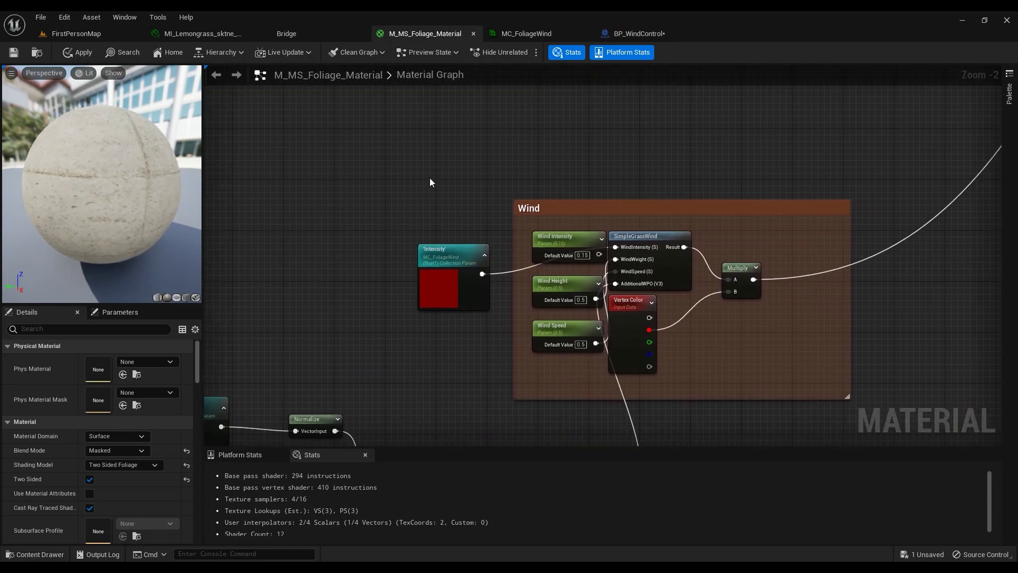
pyautogui.scroll(-2, 438, 177)
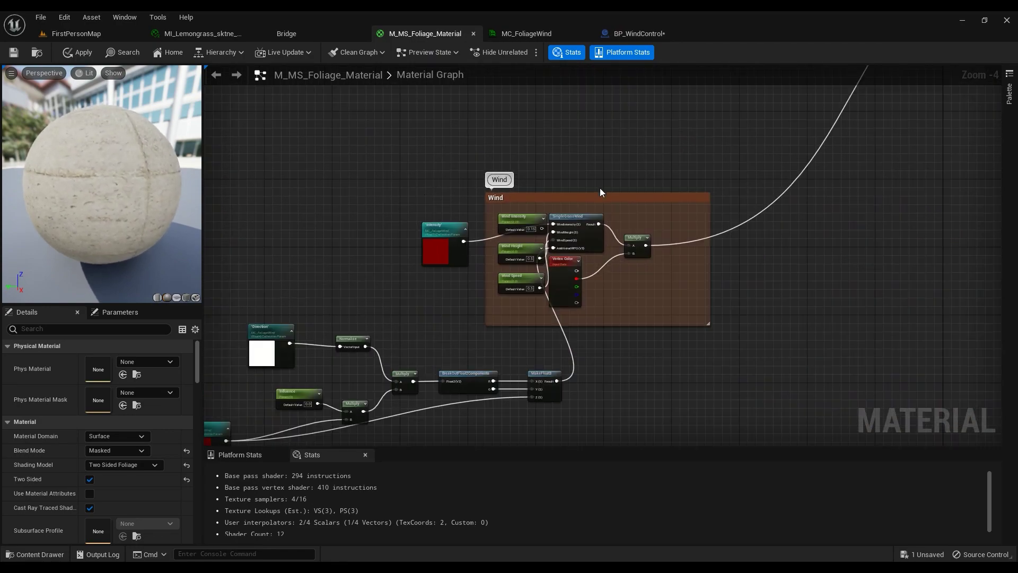
pyautogui.scroll(3, 599, 189)
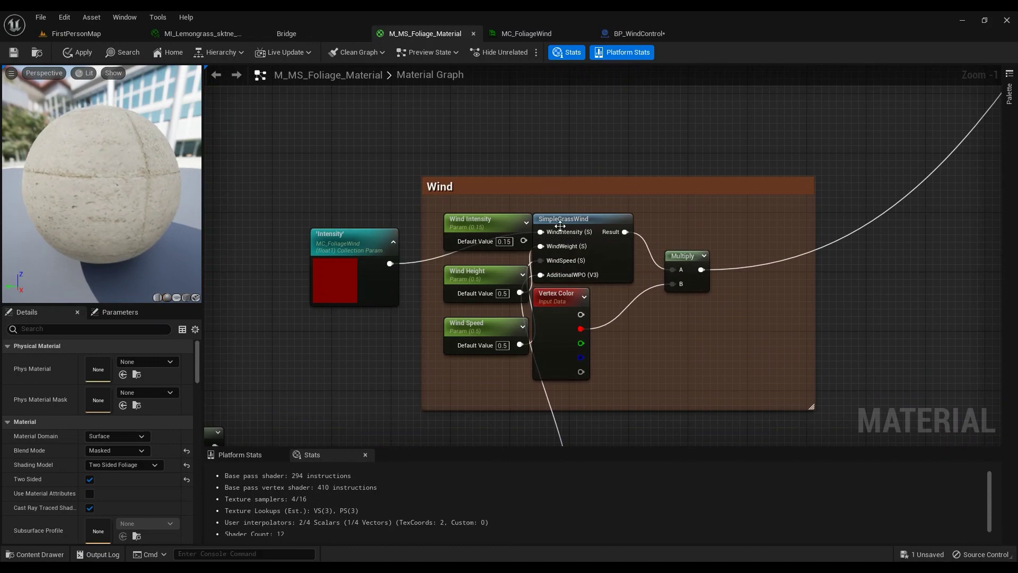
pyautogui.moveTo(550, 156); pyautogui.dragTo(545, 182, button='right')
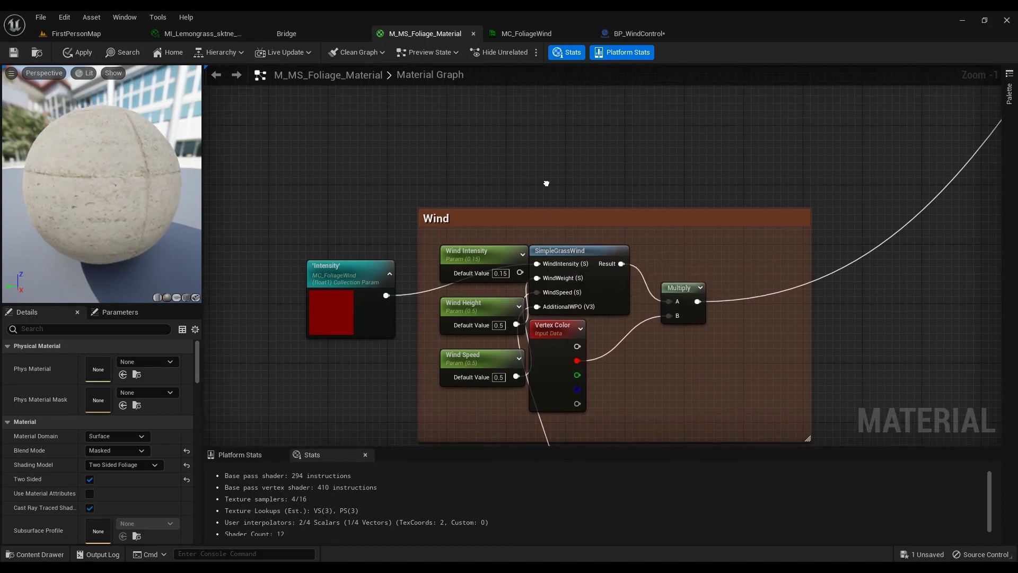
pyautogui.moveTo(564, 234); pyautogui.dragTo(538, 289, button='right')
pyautogui.rightClick(483, 182)
pyautogui.write('simple')
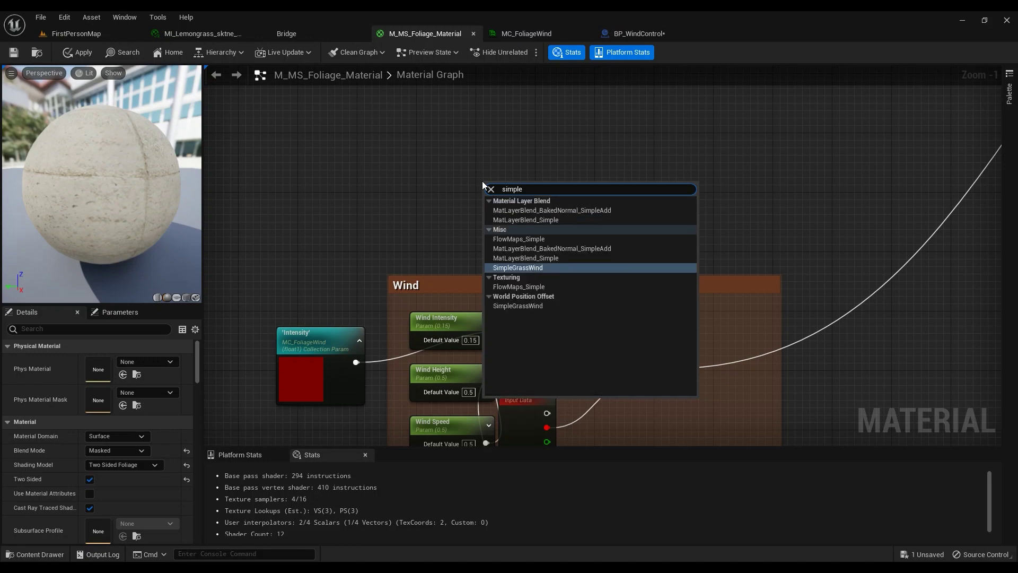
pyautogui.moveTo(560, 255); pyautogui.dragTo(503, 192, button='right')
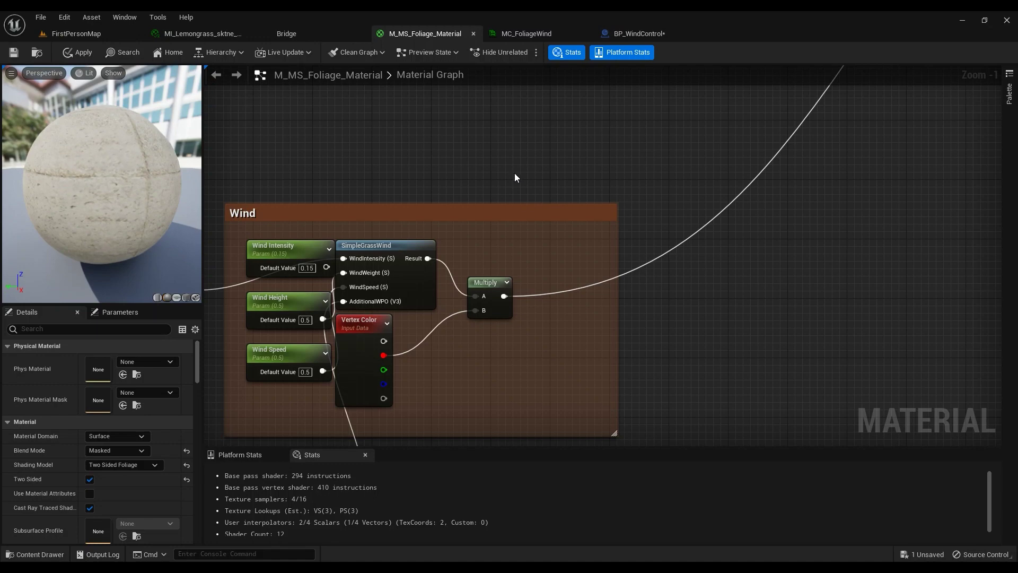
pyautogui.click(663, 292)
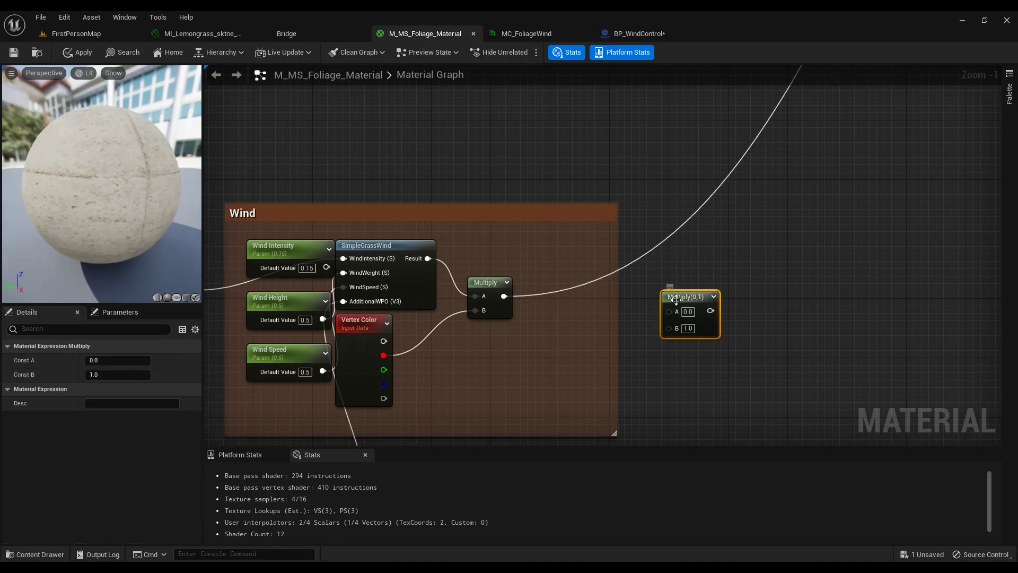
pyautogui.press('Delete')
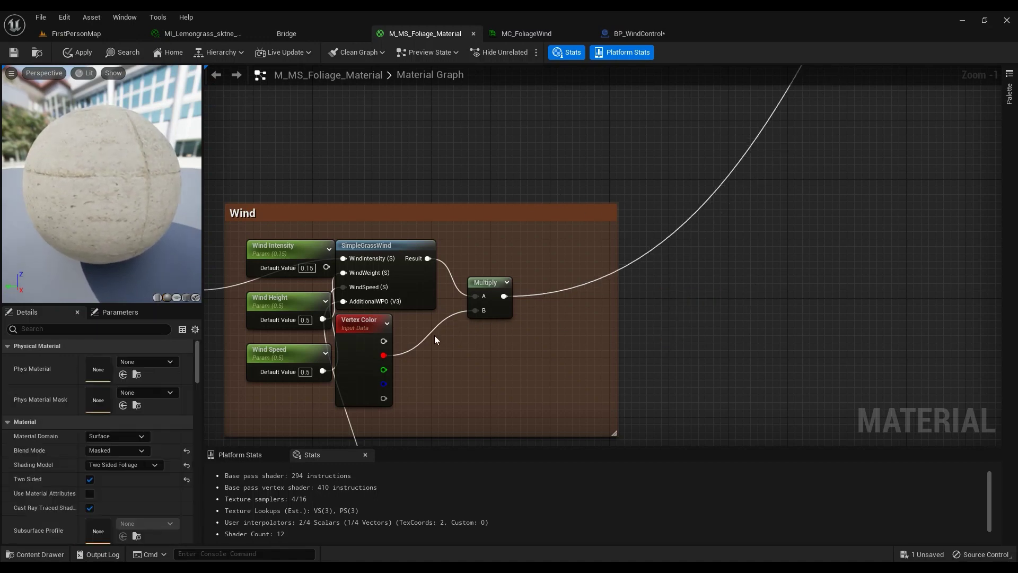
# Place a scalar parameter above the Wind group, keeping the name Param and default 0.0
pyautogui.moveTo(391, 284); pyautogui.dragTo(503, 299, button='right')
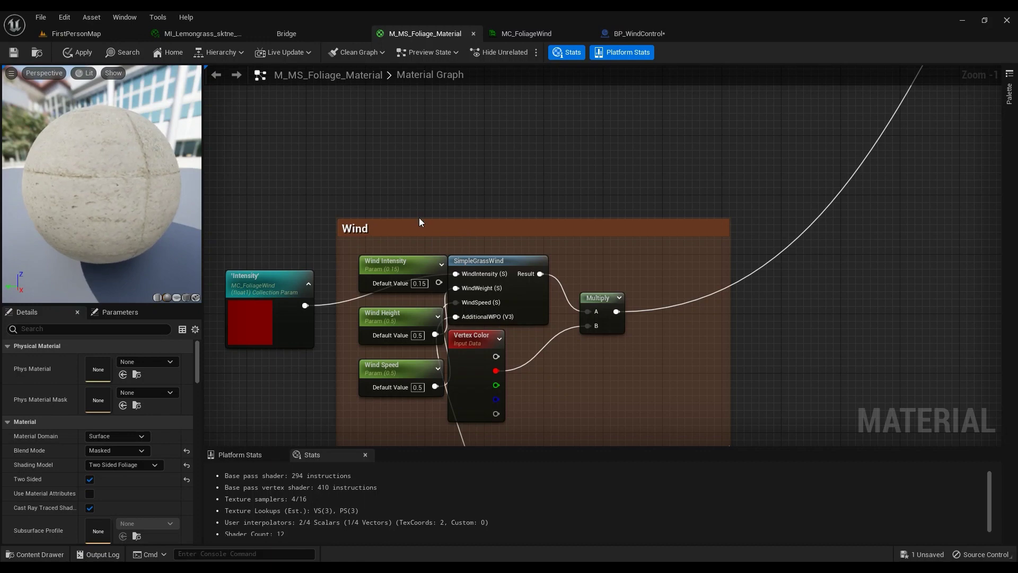
pyautogui.click(466, 160)
pyautogui.write('sss')
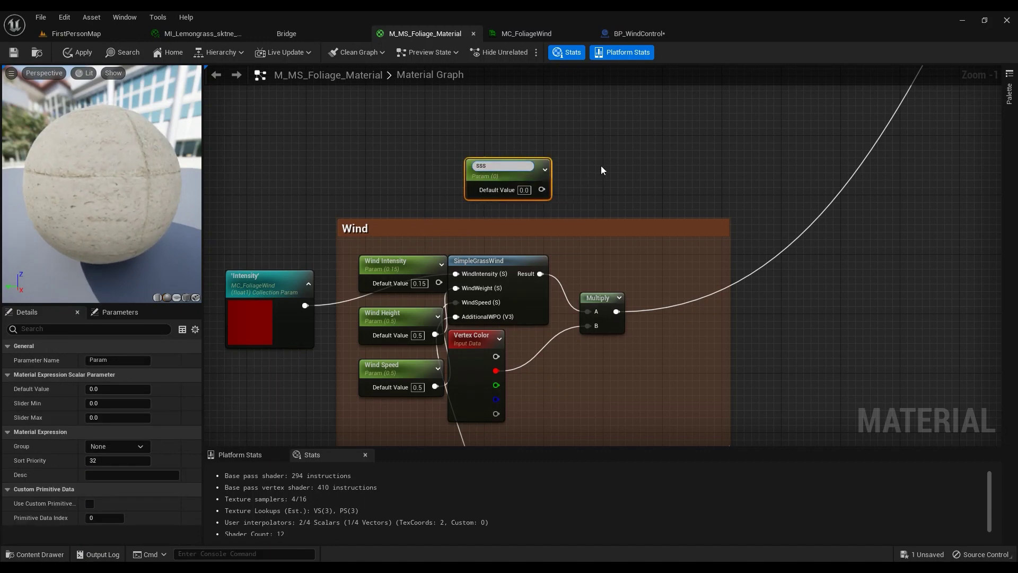
pyautogui.press('BackSpace')
pyautogui.press('BackSpace')
pyautogui.press('BackSpace')
pyautogui.moveTo(600, 169); pyautogui.dragTo(640, 170, button='right')
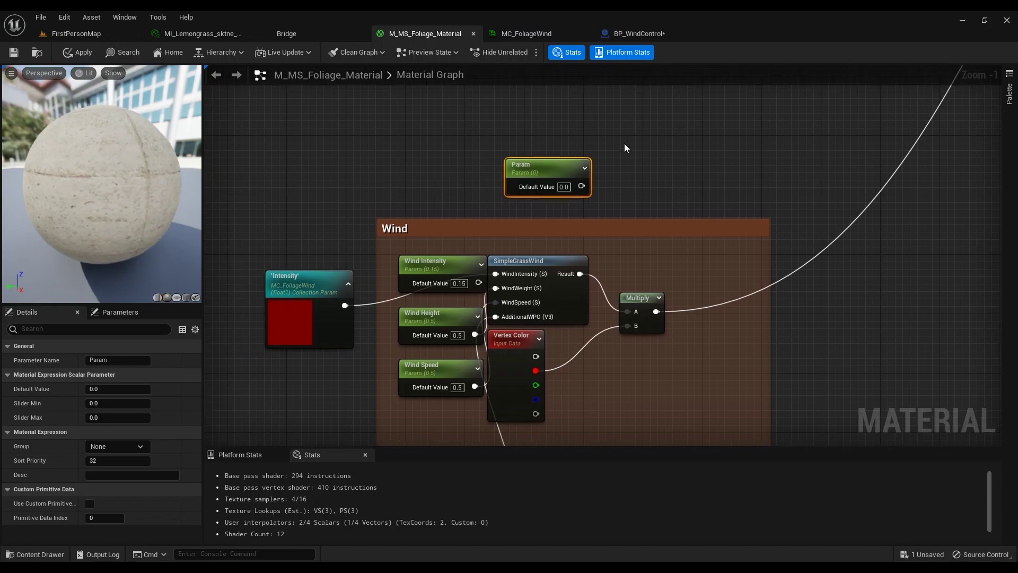
# Delete the Param and Wind Intensity nodes and move the Intensity collection node to feed WindIntensity
pyautogui.press('Delete')
pyautogui.click(435, 264)
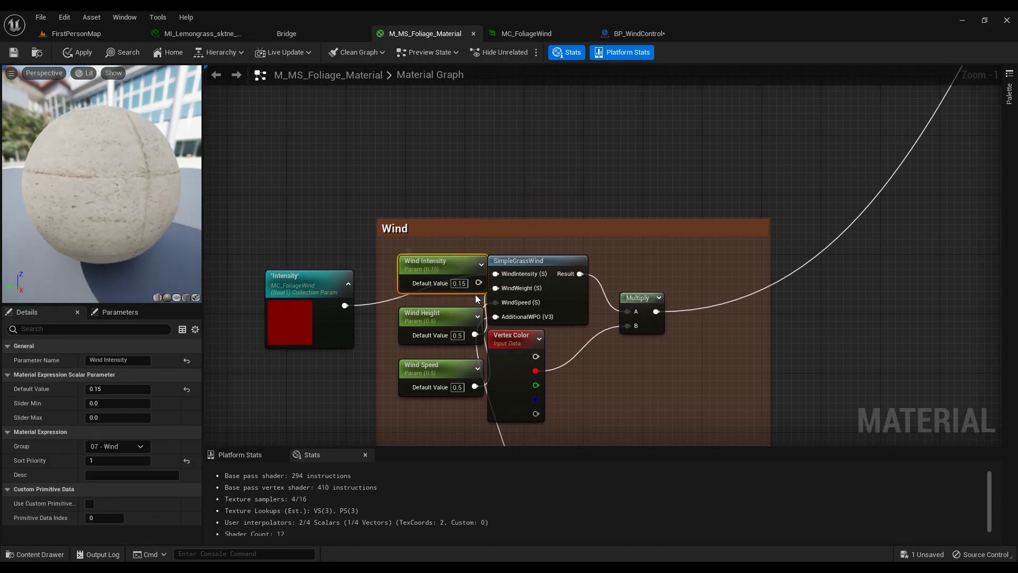
pyautogui.press('Delete')
pyautogui.moveTo(312, 288); pyautogui.dragTo(310, 259)
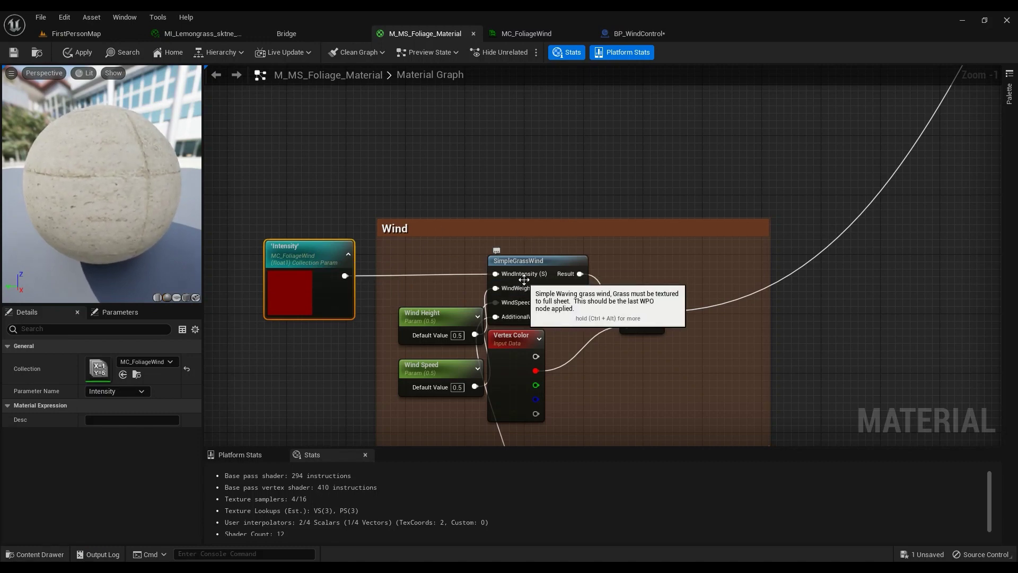
# Place another scalar parameter above the Wind group, then delete it again
pyautogui.moveTo(418, 186); pyautogui.dragTo(451, 200, button='right')
pyautogui.click(422, 180)
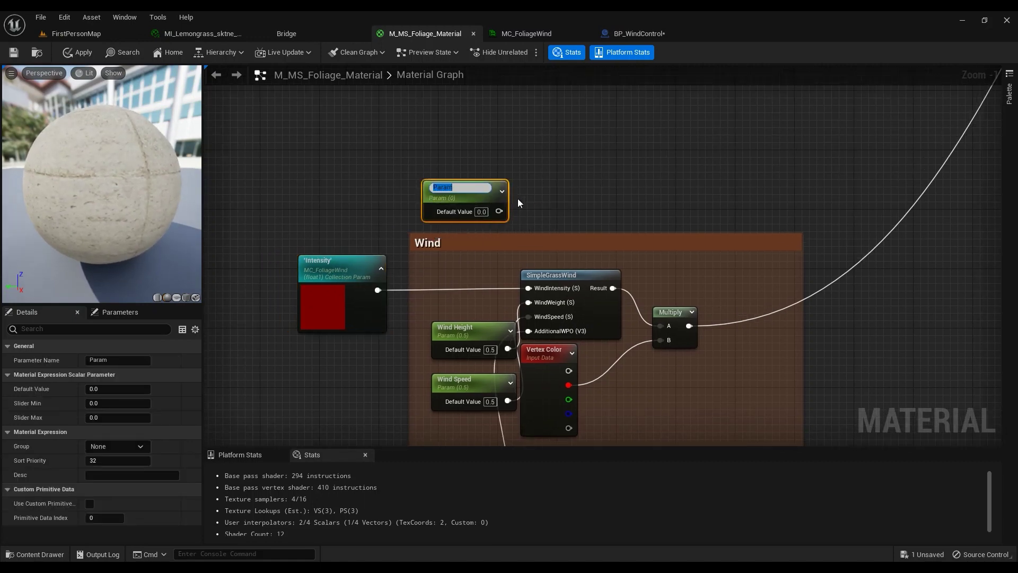
pyautogui.click(476, 209)
pyautogui.press('Delete')
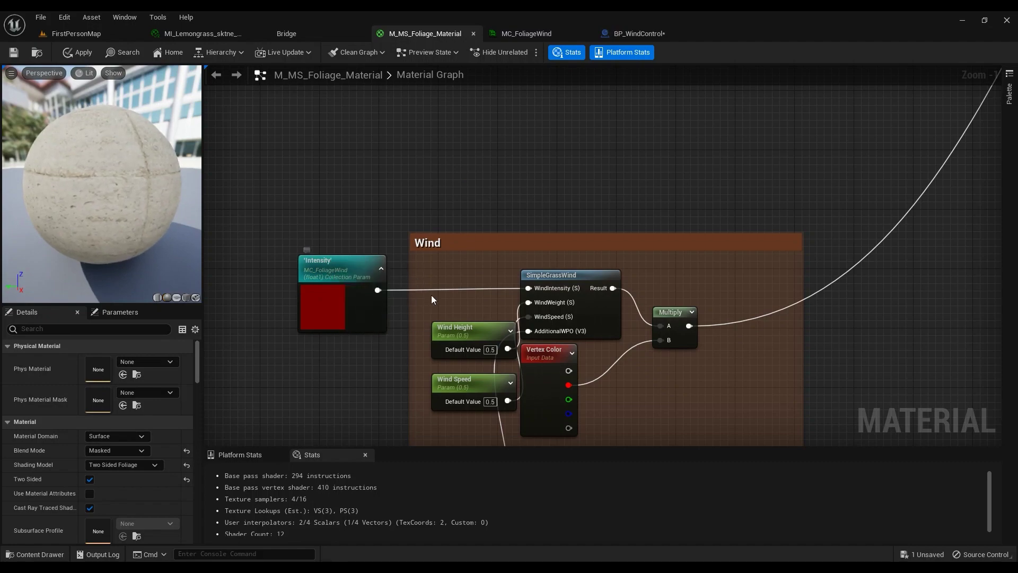
# From FirstPersonMap, open the Content Drawer and browse Content > Megascans > Surfaces > Littered_Grassy_Ground_vlqvdja
pyautogui.click(95, 36)
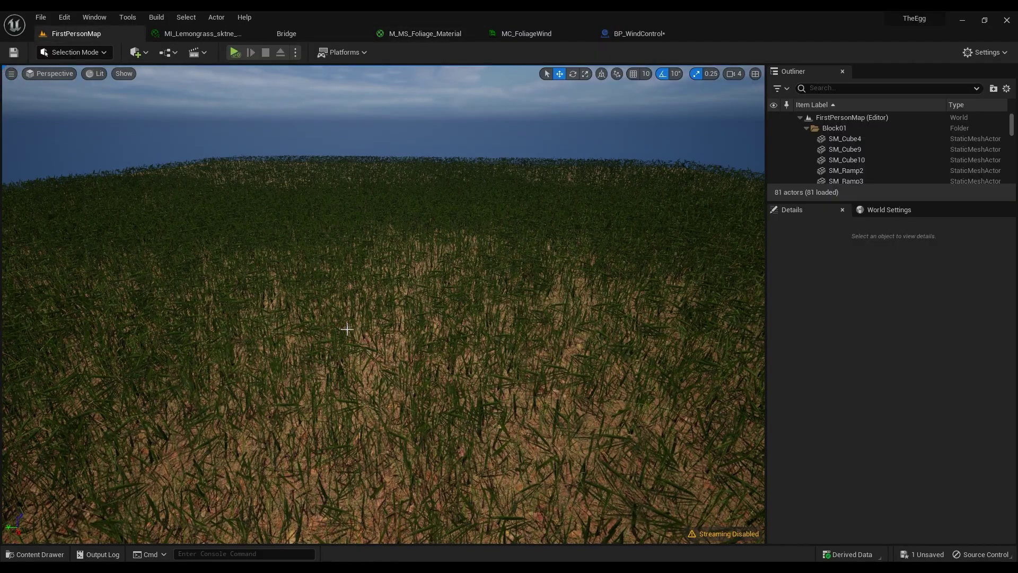
pyautogui.click(60, 555)
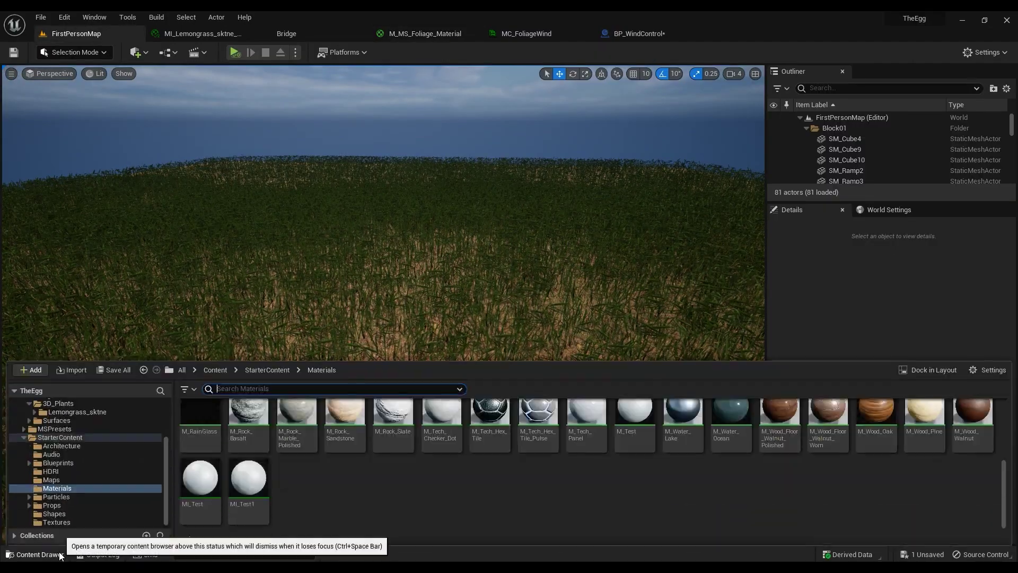
pyautogui.click(220, 370)
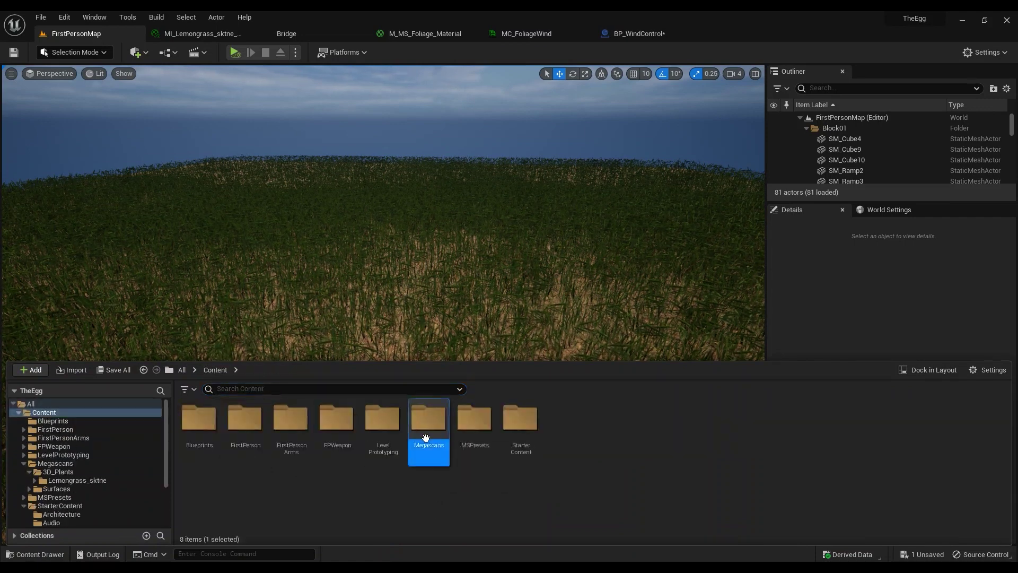
pyautogui.doubleClick(428, 420)
pyautogui.doubleClick(244, 419)
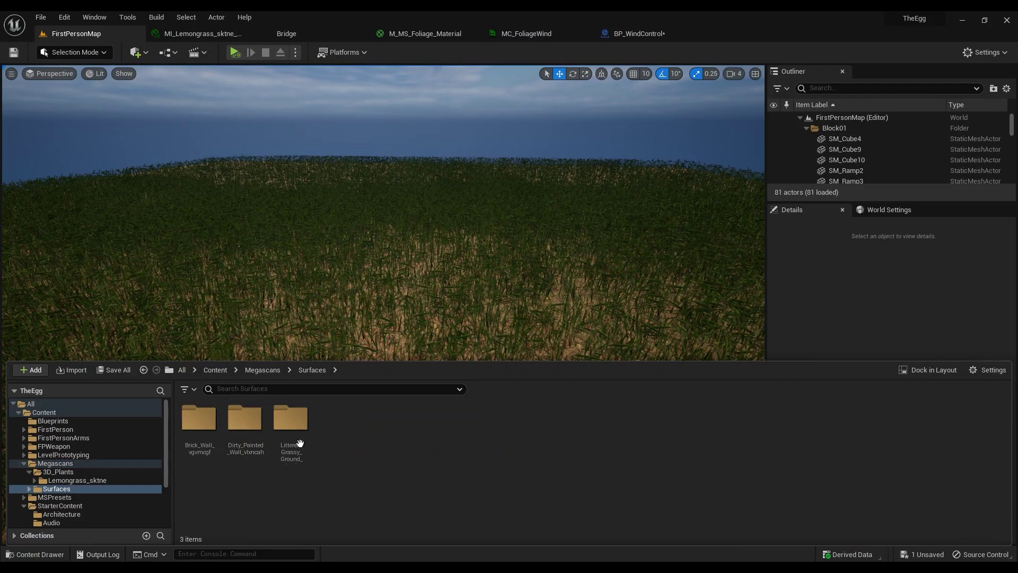
pyautogui.doubleClick(298, 429)
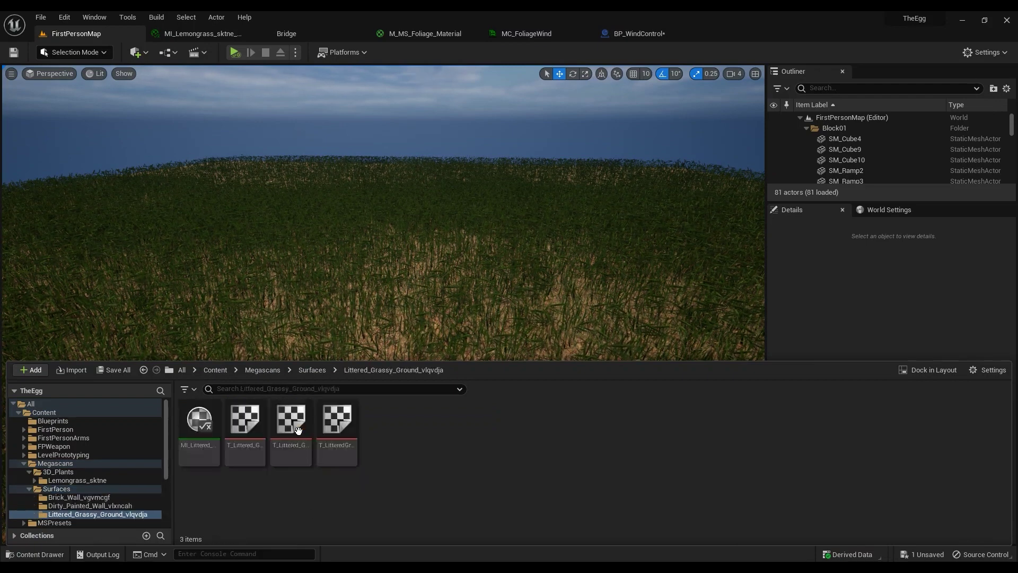
# Check the Brick_Wall and Dirty_Painted_Wall folders, then reach 3D_Plants > Lemongrass_sktne and drag out MC_FoliageWind
pyautogui.click(313, 370)
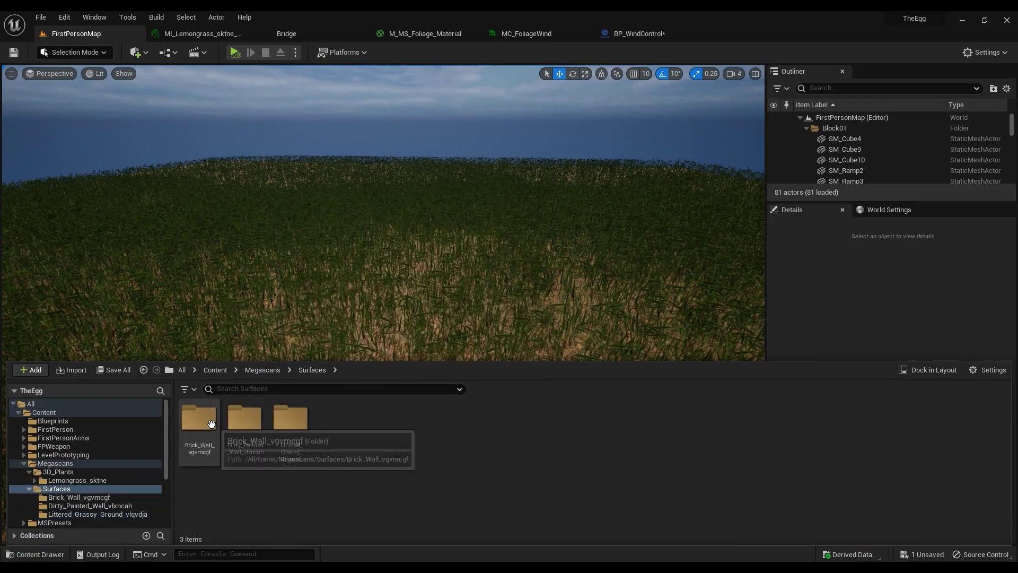
pyautogui.doubleClick(211, 424)
pyautogui.click(312, 370)
pyautogui.doubleClick(258, 418)
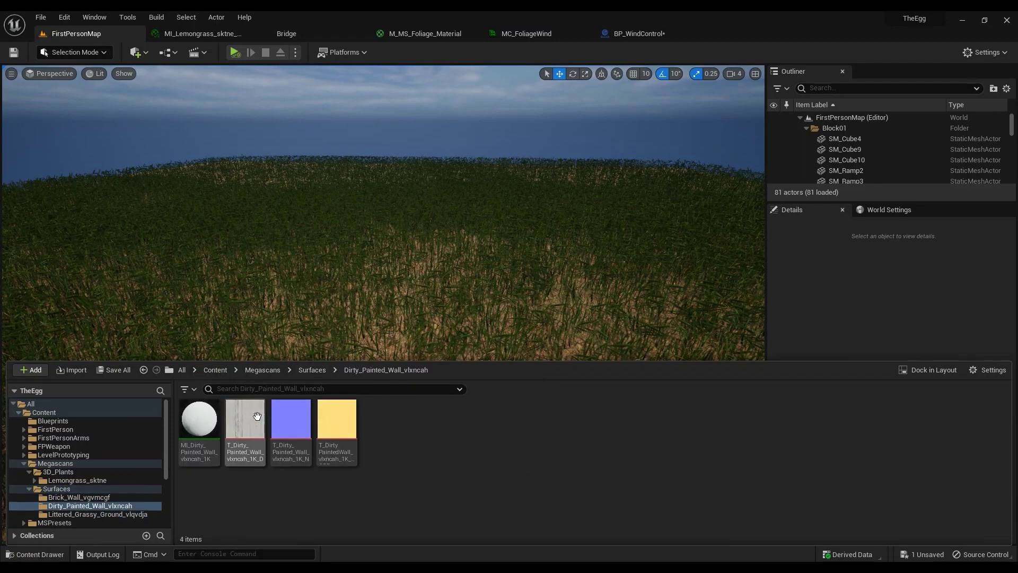
pyautogui.click(262, 370)
pyautogui.doubleClick(206, 425)
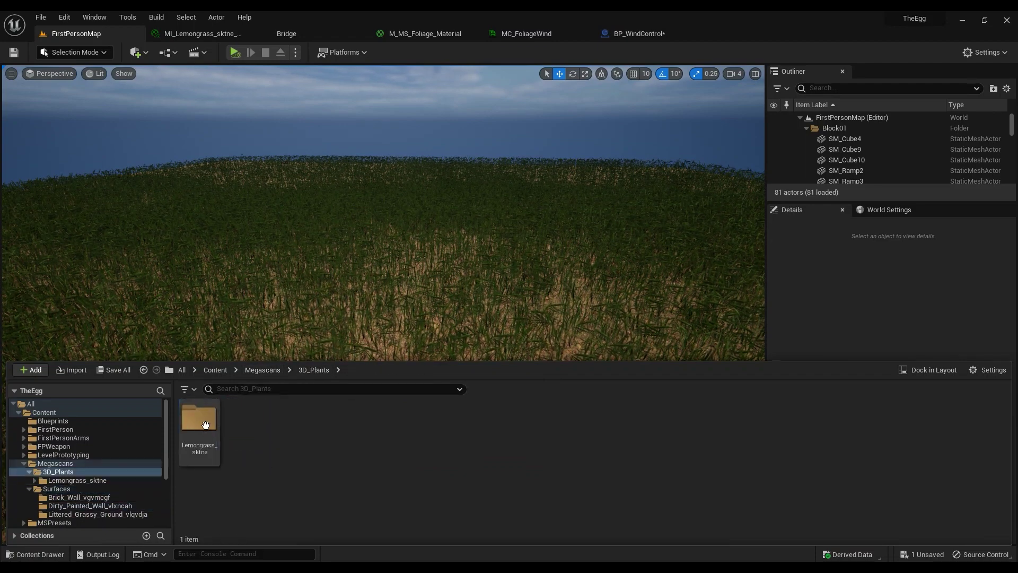
pyautogui.doubleClick(206, 424)
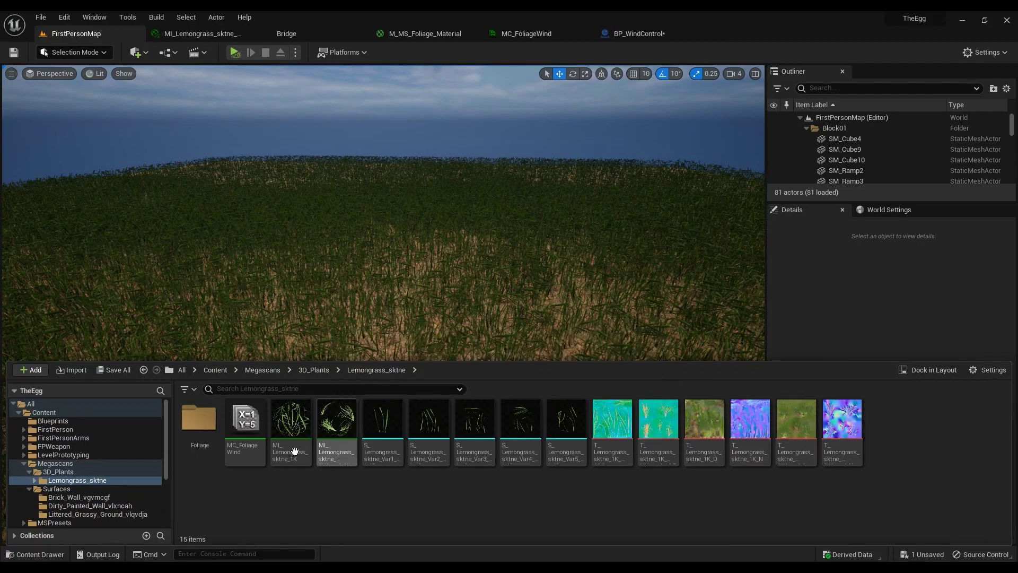
pyautogui.moveTo(244, 429); pyautogui.dragTo(293, 144)
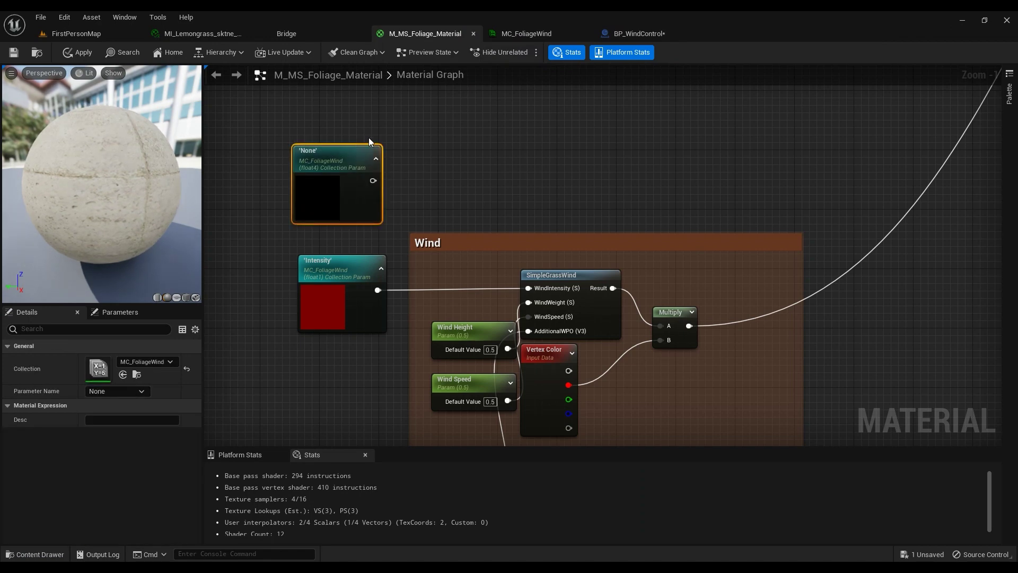
pyautogui.moveTo(368, 138); pyautogui.dragTo(460, 183, button='right')
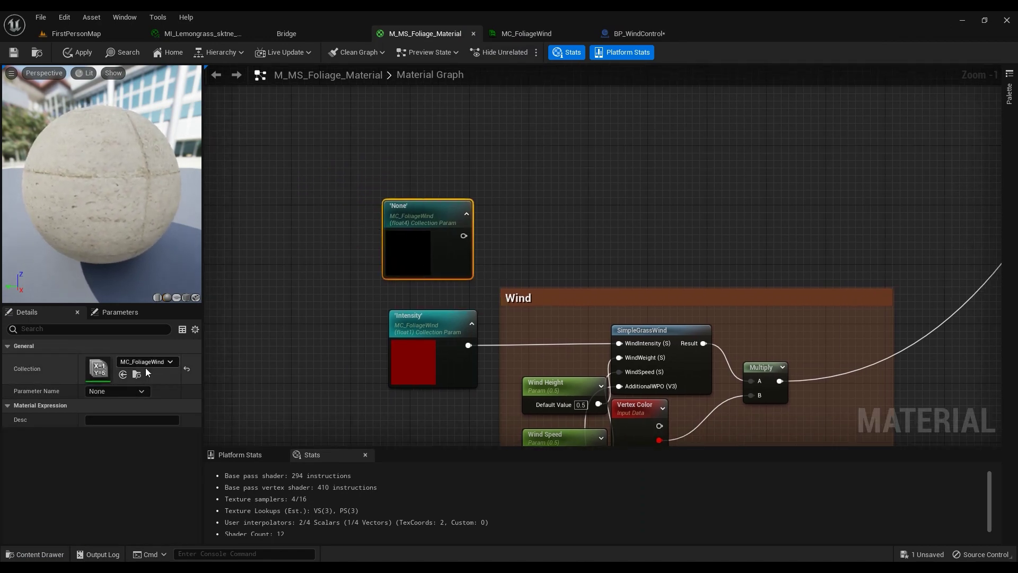
pyautogui.click(103, 392)
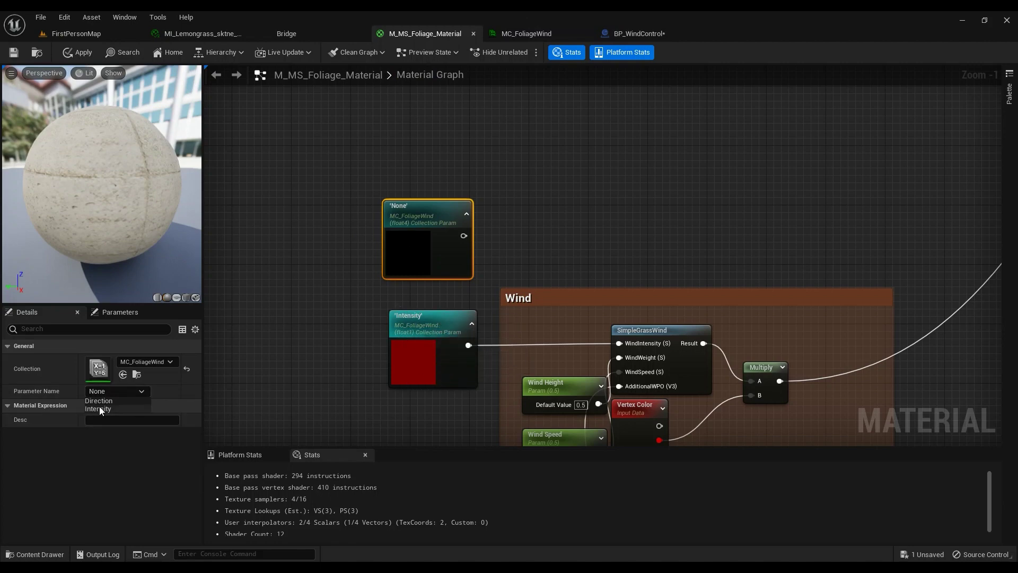
pyautogui.moveTo(348, 295); pyautogui.dragTo(345, 307, button='right')
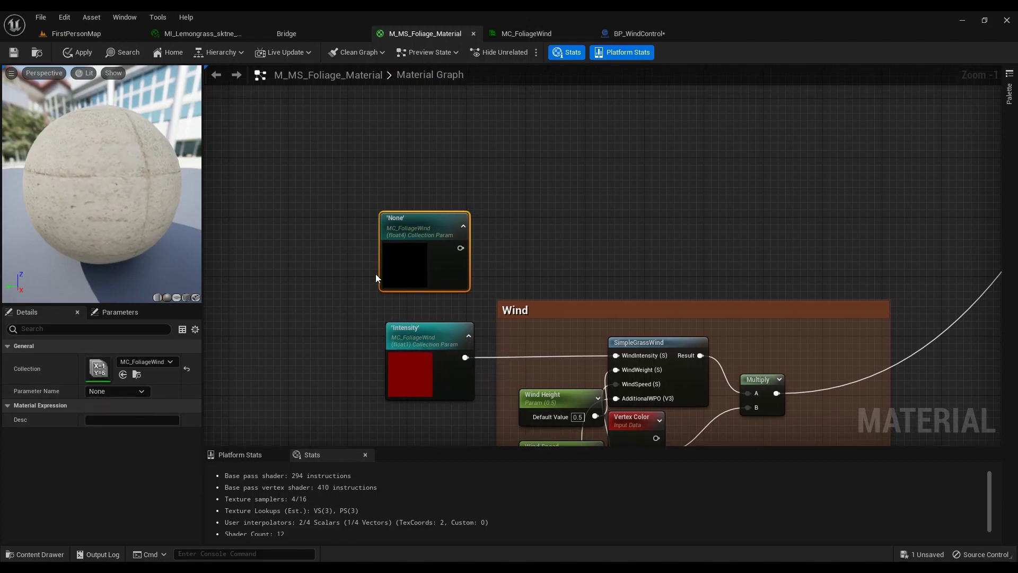
pyautogui.press('Delete')
pyautogui.moveTo(409, 291); pyautogui.dragTo(398, 201, button='right')
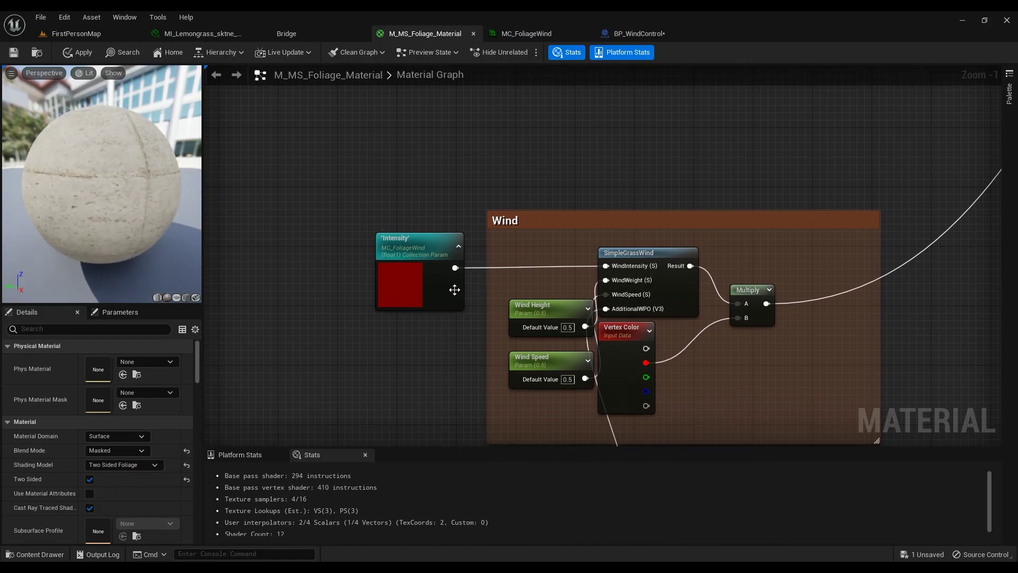
pyautogui.moveTo(519, 339); pyautogui.dragTo(515, 286, button='right')
pyautogui.scroll(1, 625, 241)
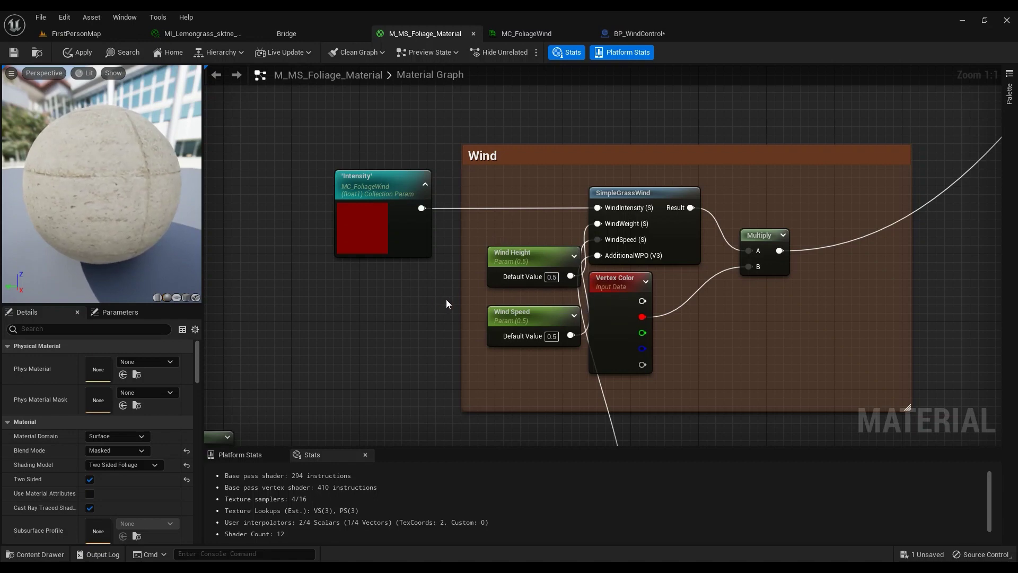
pyautogui.click(374, 320)
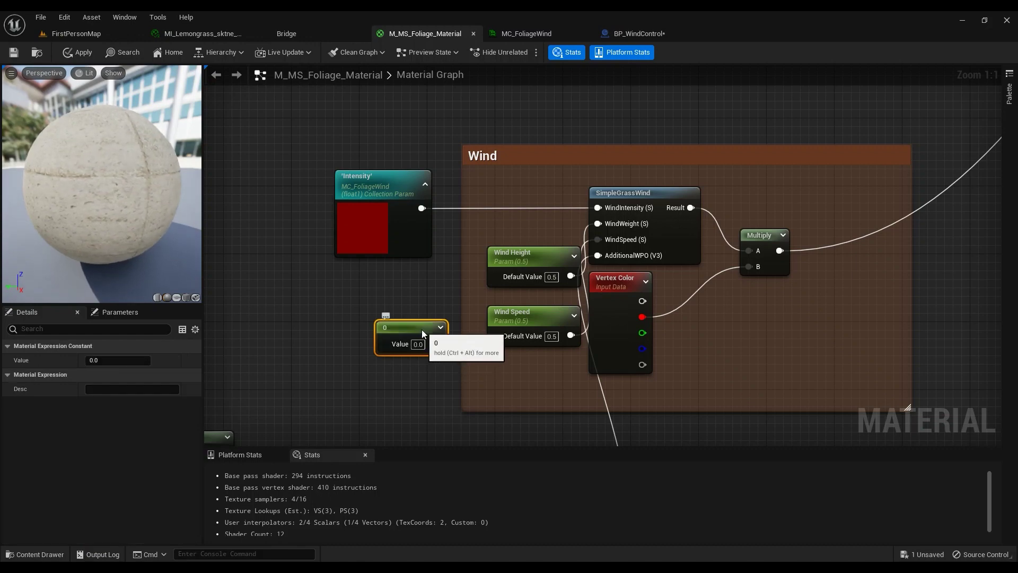
pyautogui.press('Delete')
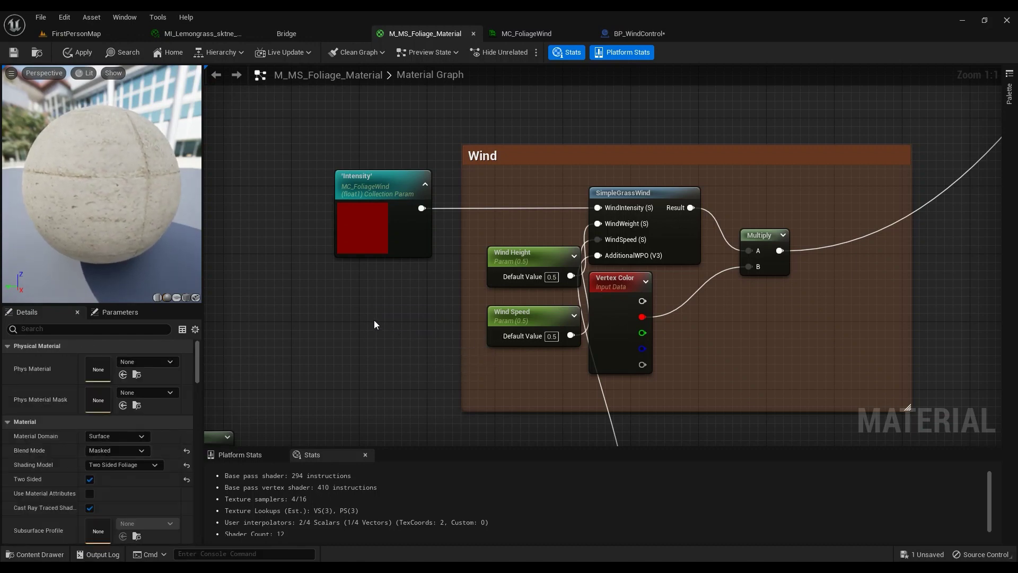
pyautogui.click(374, 320)
pyautogui.write('s')
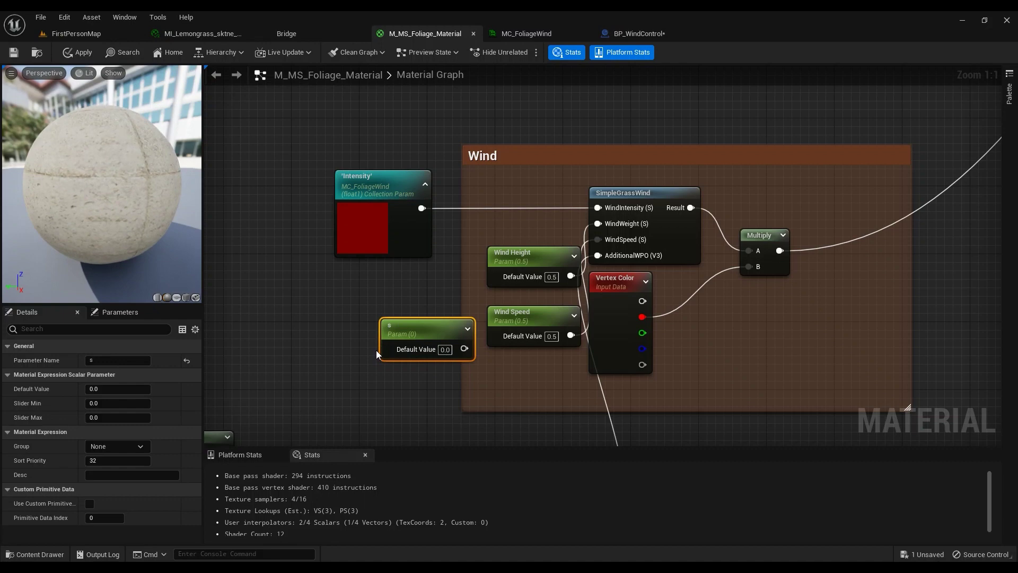
pyautogui.press('Delete')
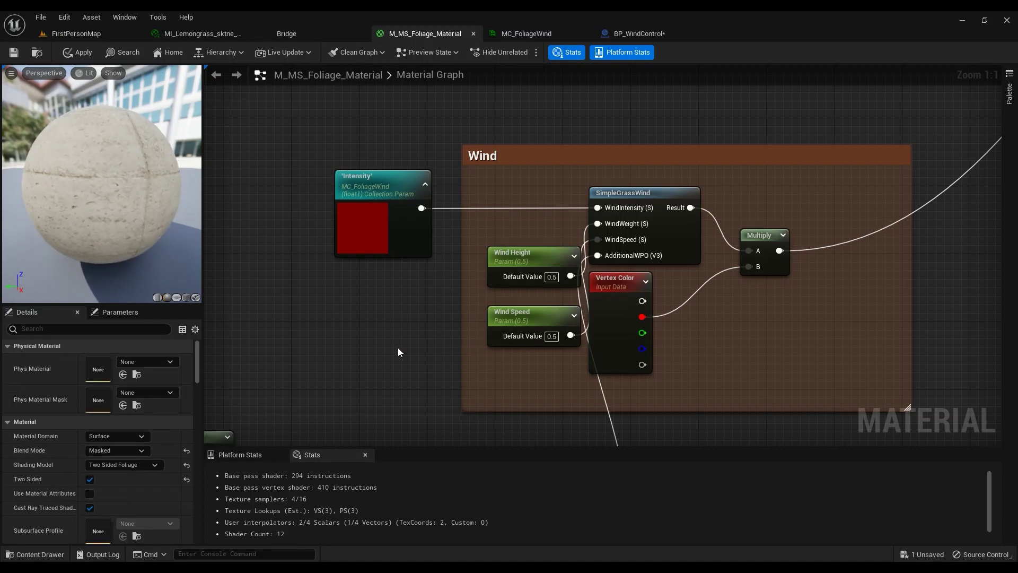
pyautogui.moveTo(685, 338); pyautogui.dragTo(579, 292, button='right')
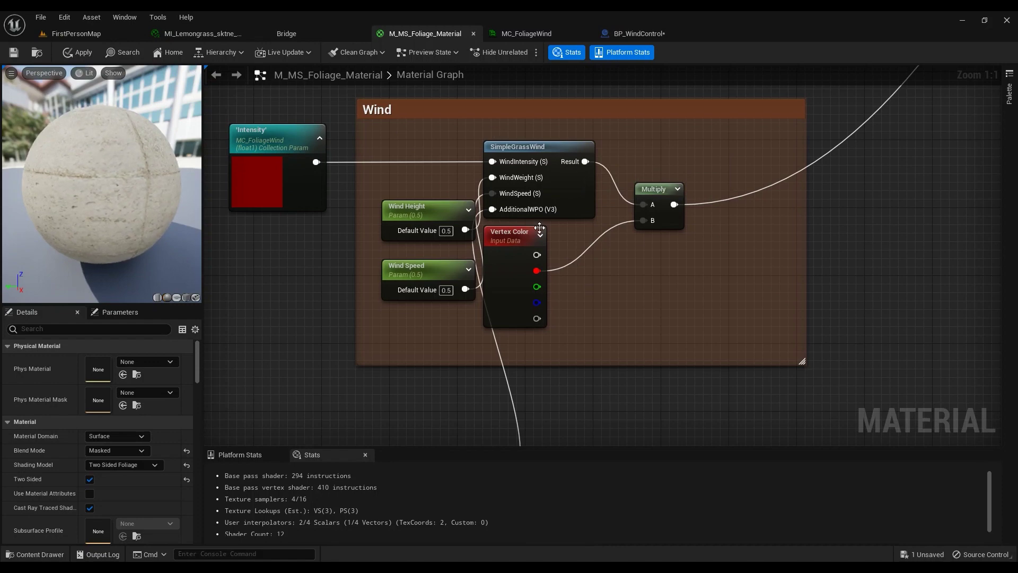
pyautogui.rightClick(615, 308)
pyautogui.write('ve')
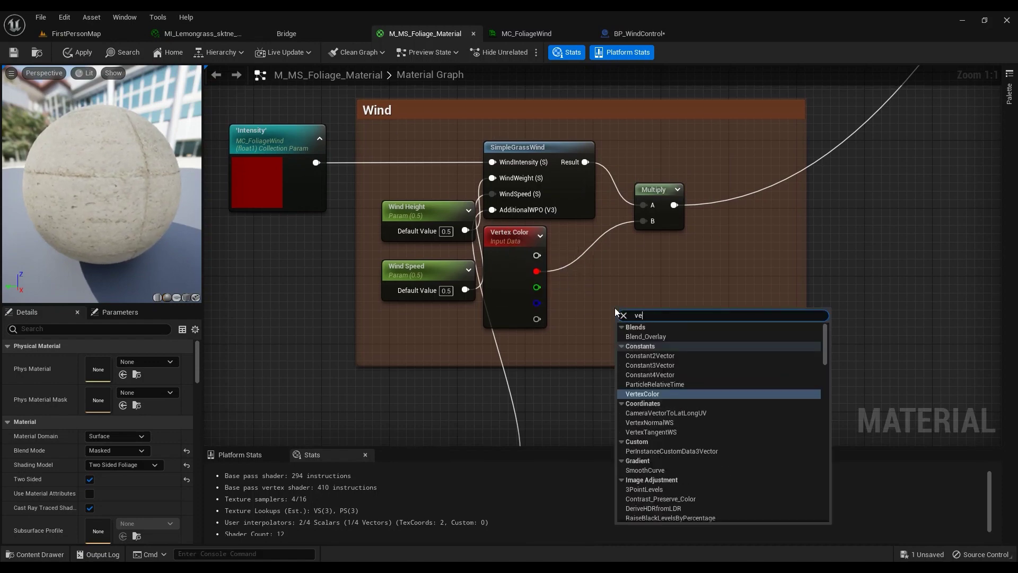
pyautogui.write('rtex')
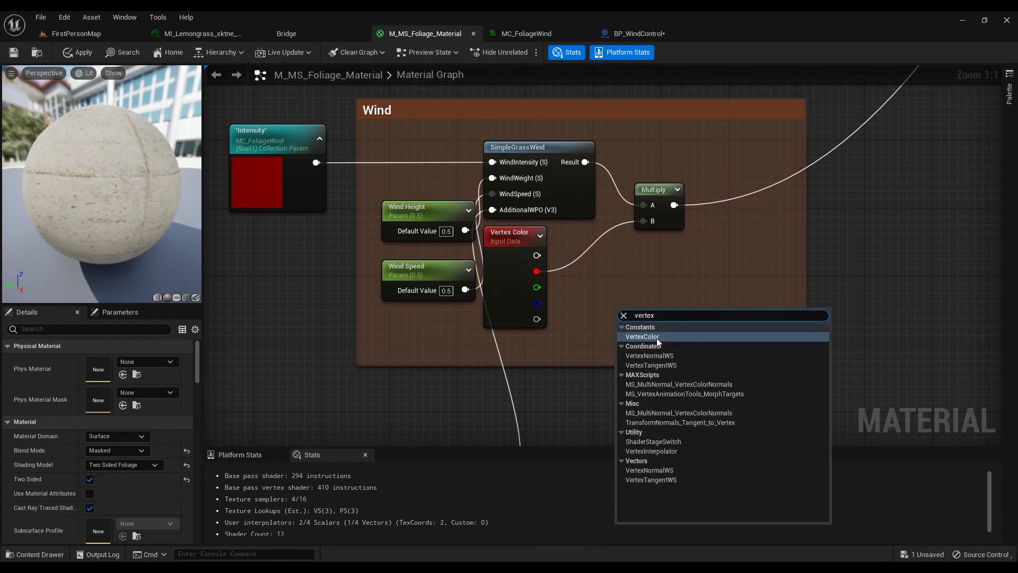
pyautogui.moveTo(551, 271); pyautogui.dragTo(578, 332, button='right')
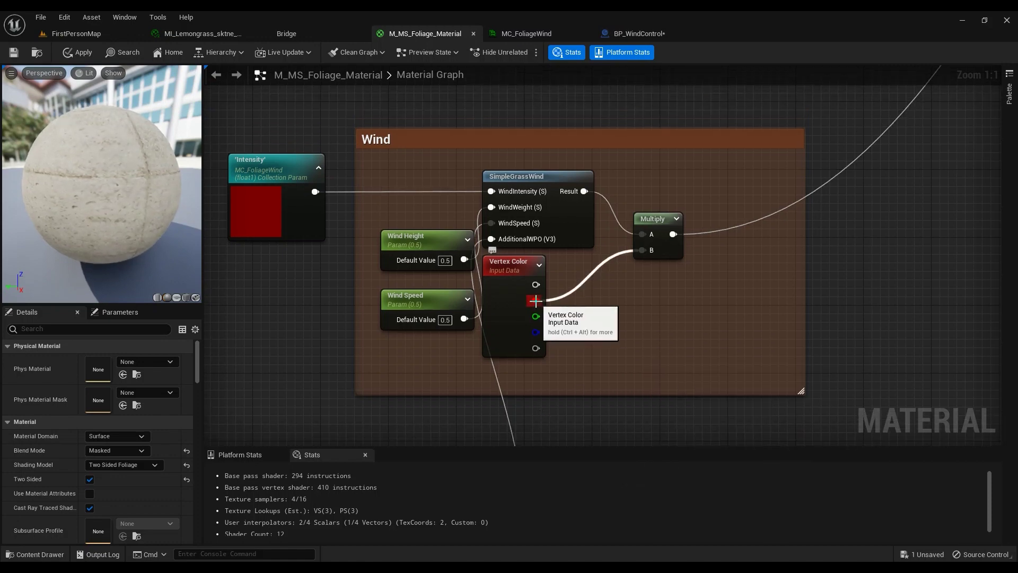
pyautogui.moveTo(385, 394); pyautogui.dragTo(605, 291, button='right')
pyautogui.scroll(-1, 463, 312)
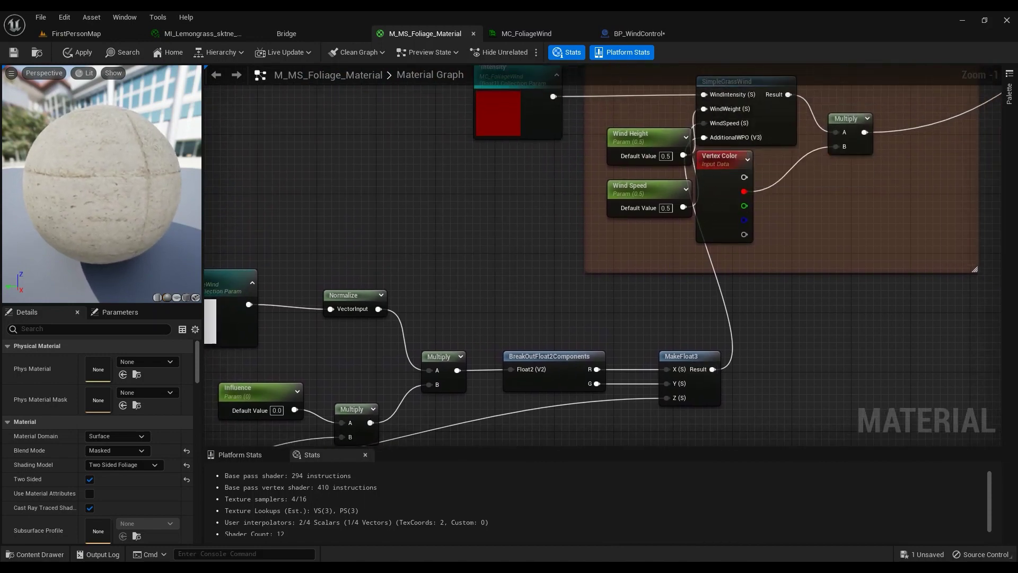
pyautogui.moveTo(719, 194); pyautogui.dragTo(709, 224, button='right')
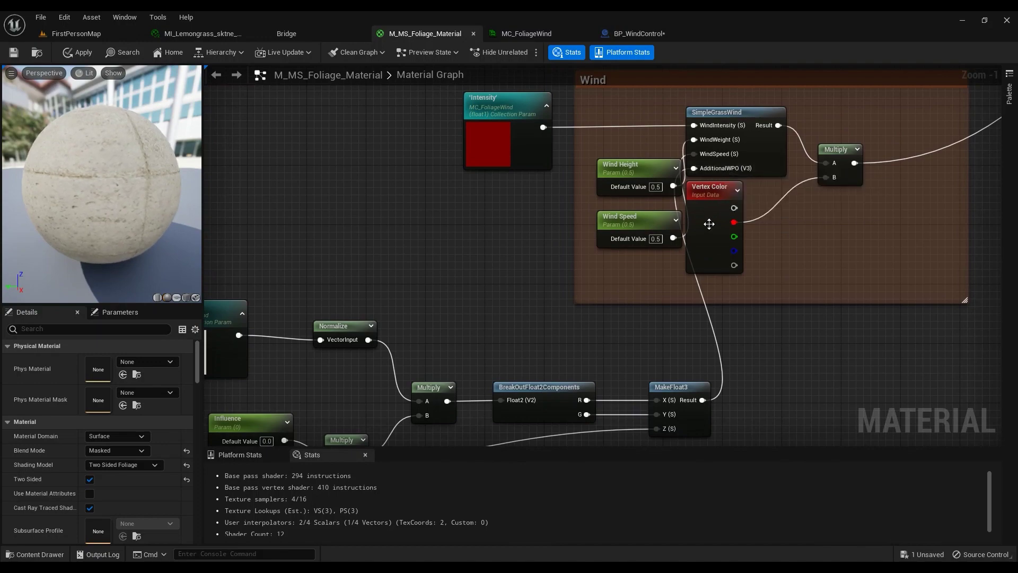
pyautogui.moveTo(223, 335); pyautogui.dragTo(512, 215, button='right')
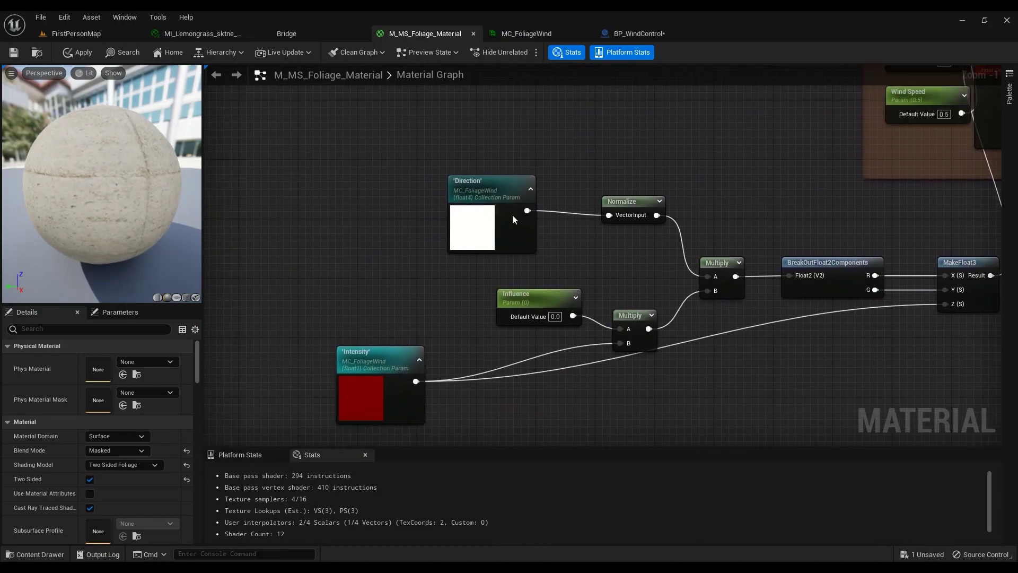
pyautogui.moveTo(374, 383); pyautogui.dragTo(711, 217)
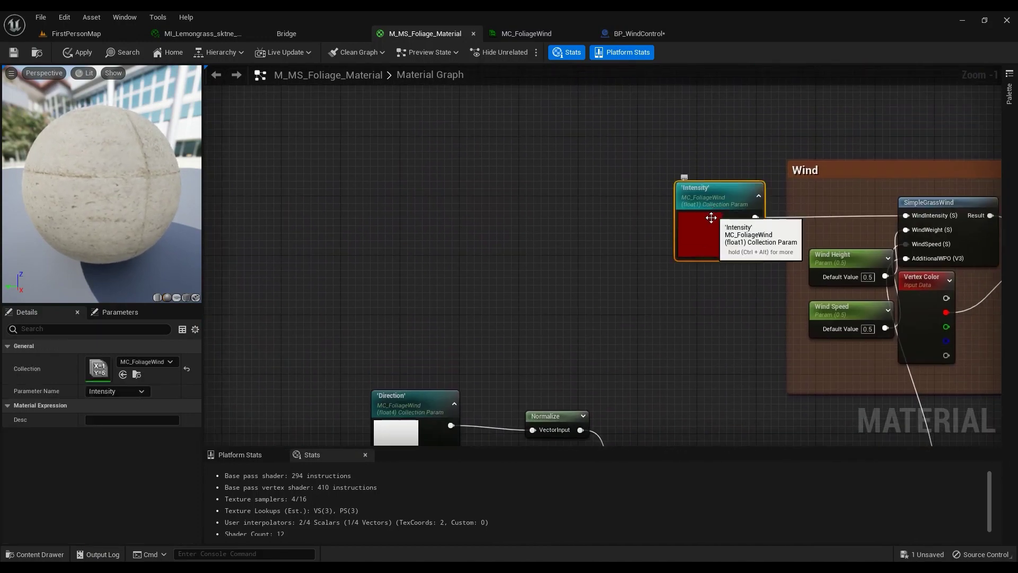
pyautogui.hotkey('ctrl', 'd')
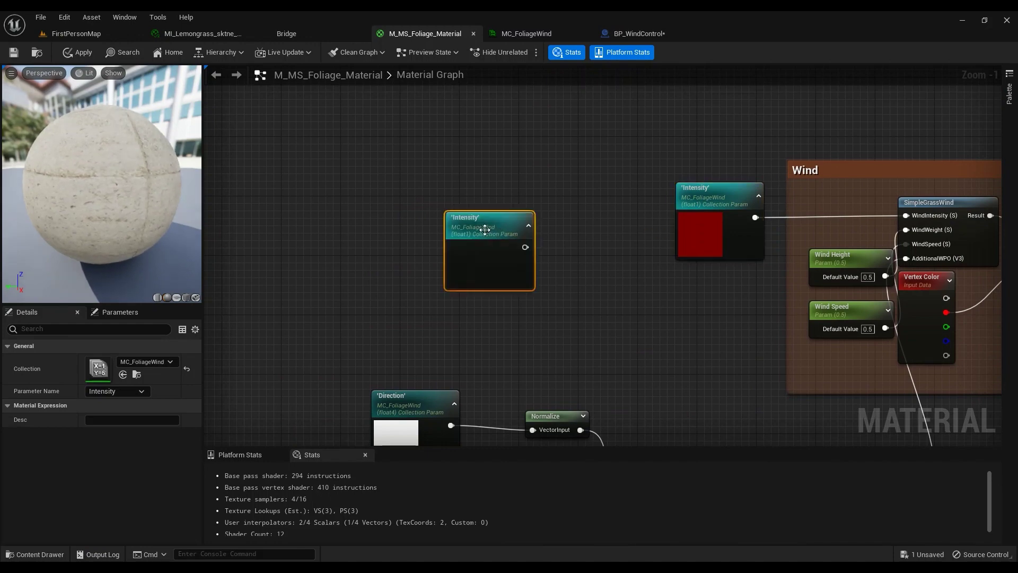
pyautogui.click(117, 392)
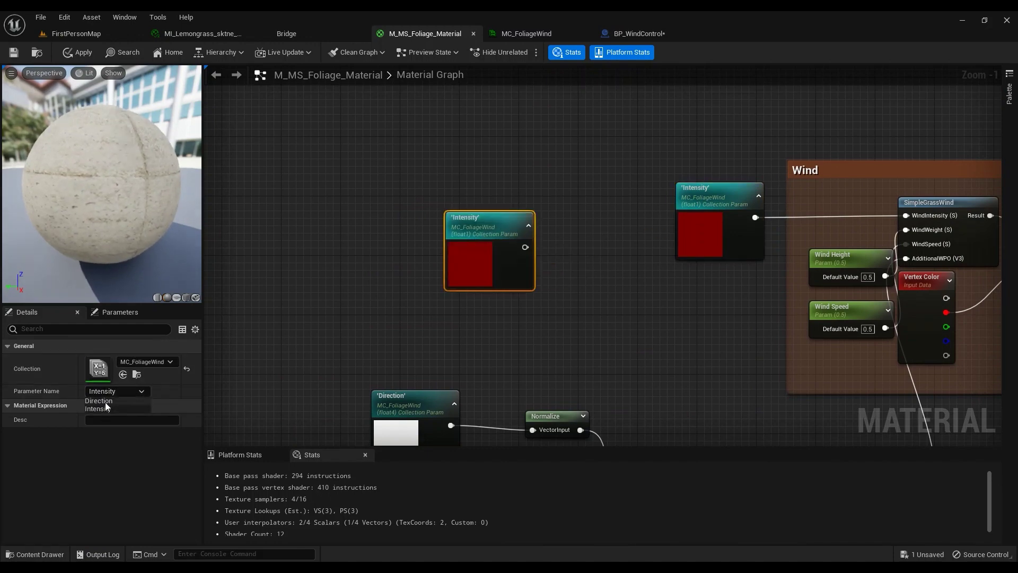
pyautogui.click(106, 407)
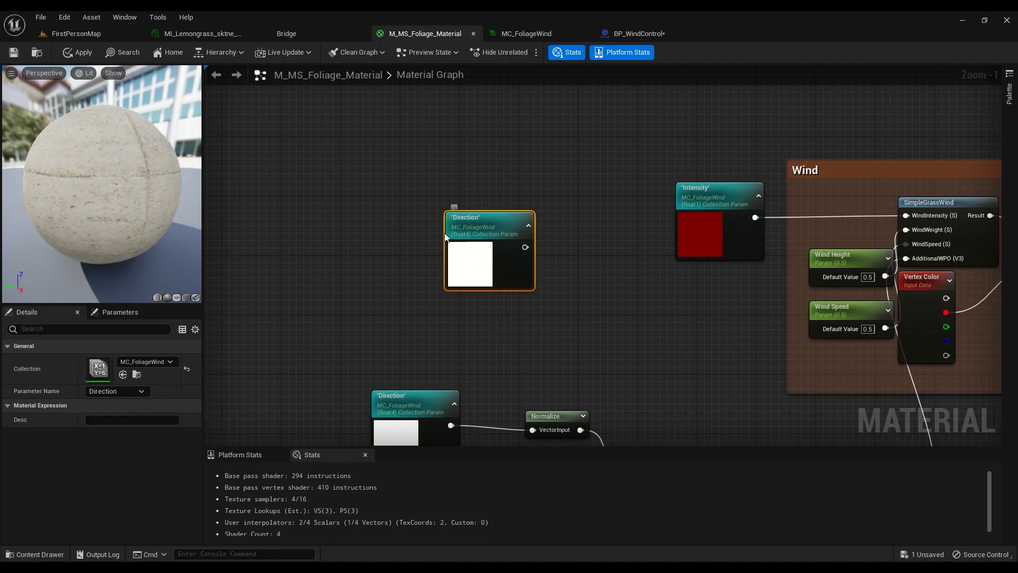
pyautogui.moveTo(432, 292); pyautogui.dragTo(541, 246, button='right')
pyautogui.press('Delete')
pyautogui.moveTo(563, 279); pyautogui.dragTo(570, 256, button='right')
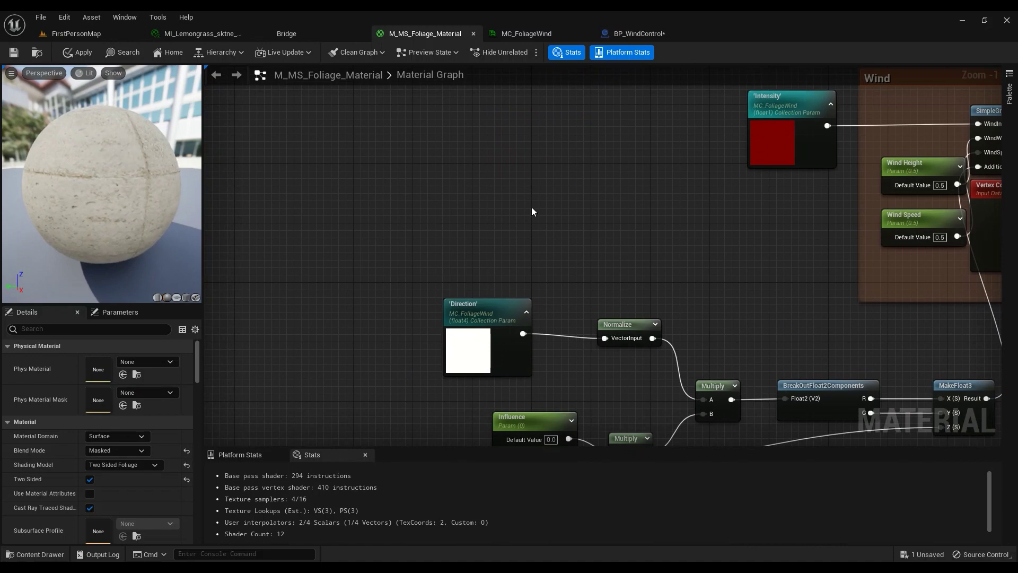
pyautogui.rightClick(517, 246)
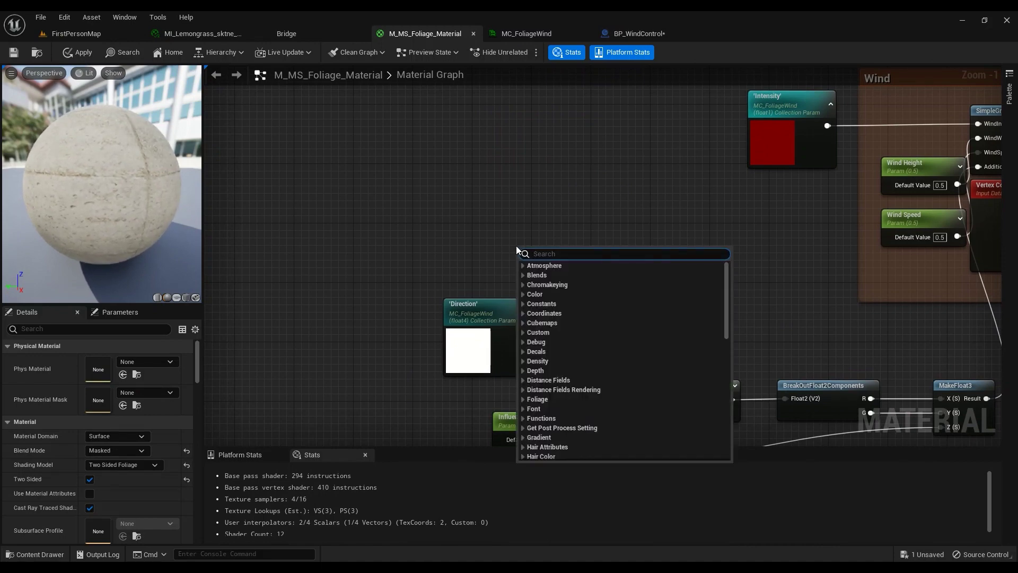
pyautogui.write('norma')
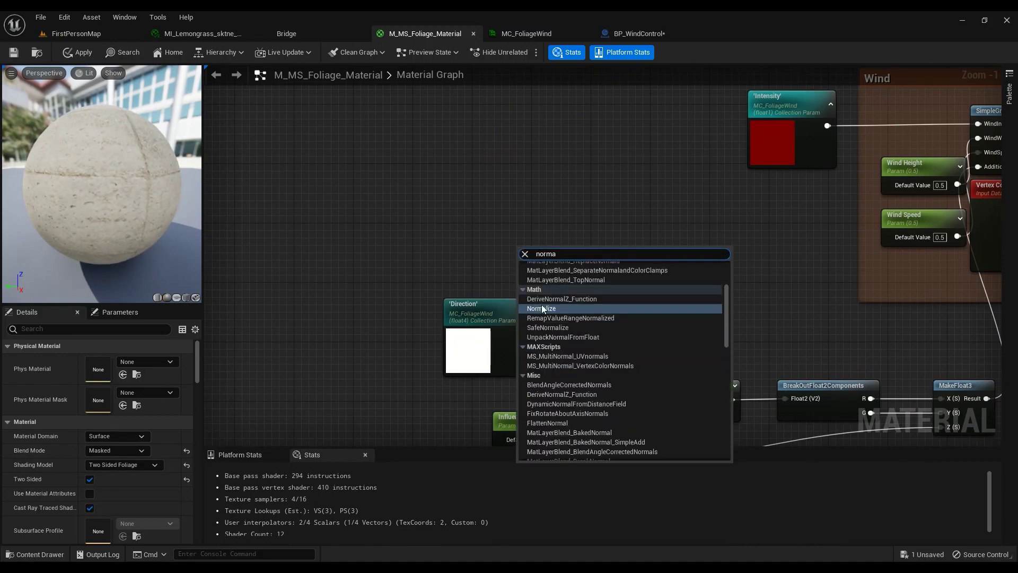
pyautogui.press('Return')
pyautogui.moveTo(663, 275); pyautogui.dragTo(625, 208, button='right')
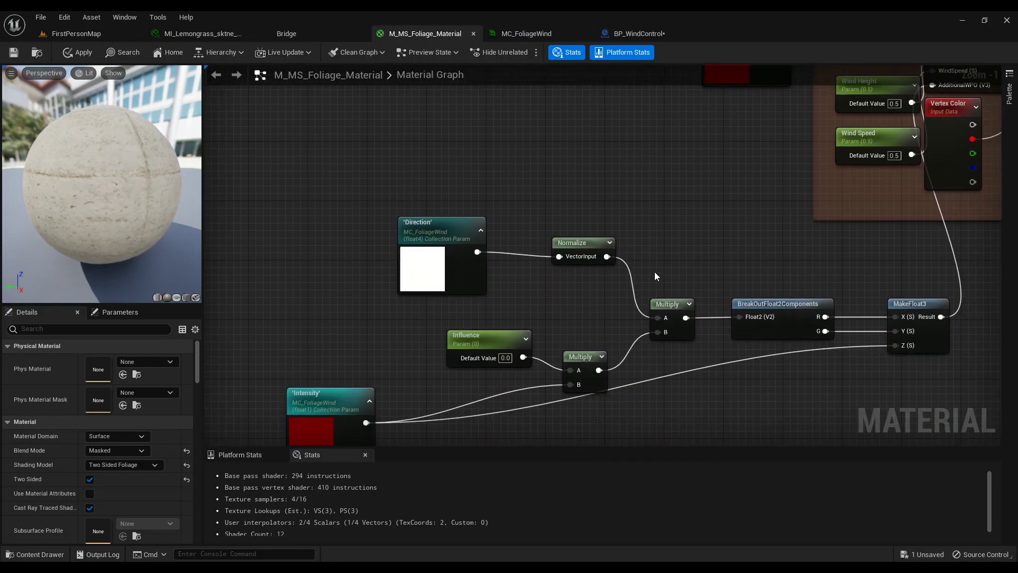